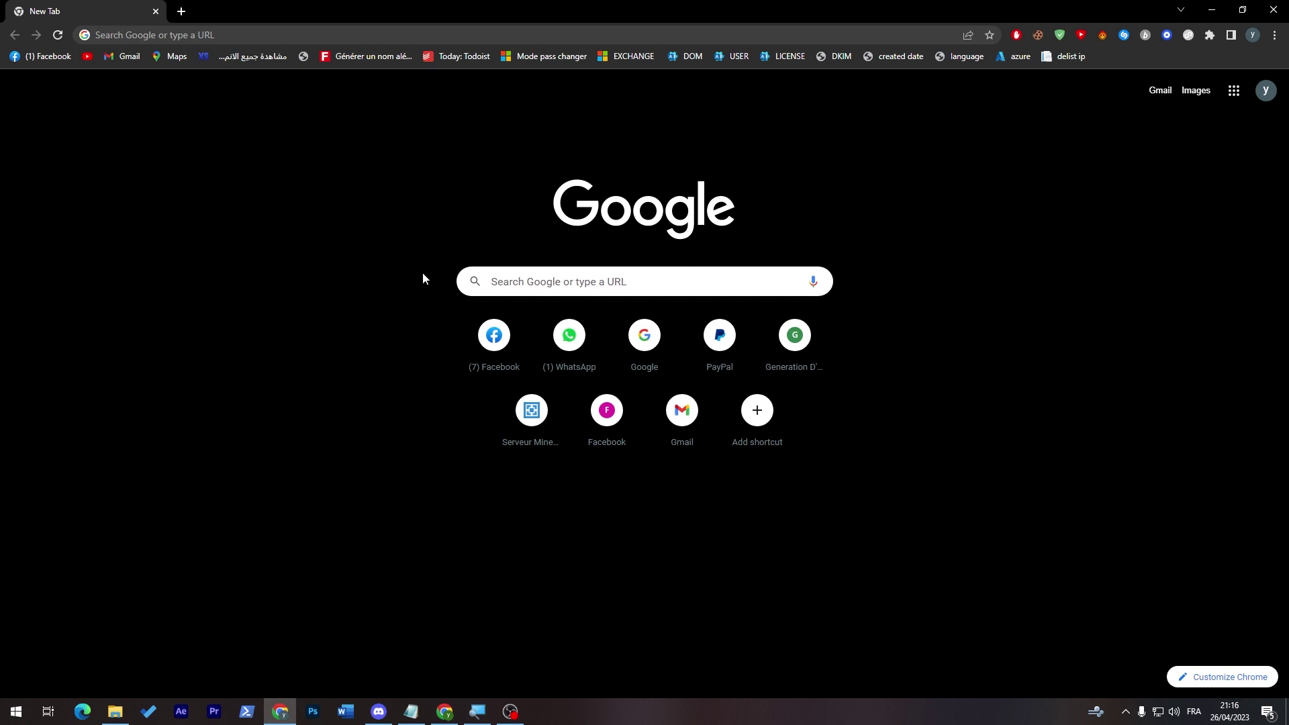
# Step: Search Google for 'murf ai' and open the Murf AI website
pyautogui.click(546, 283)
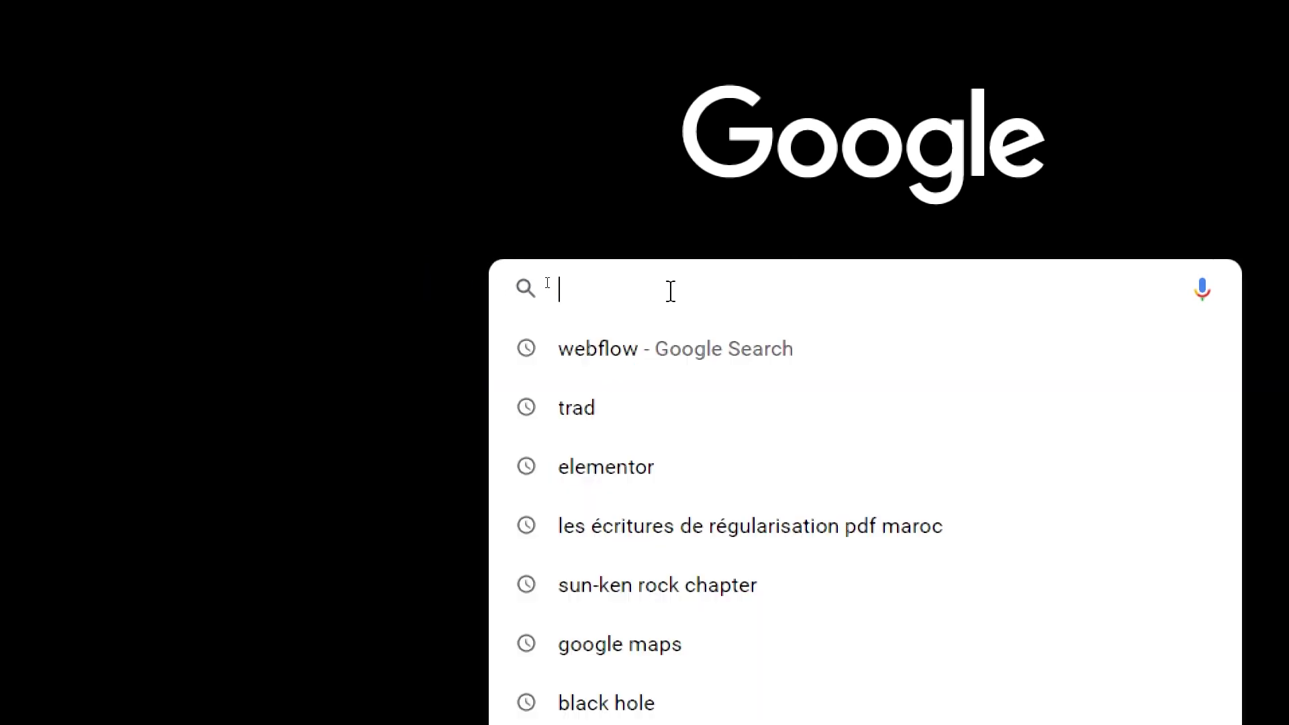
pyautogui.write('m')
pyautogui.write('urf ai')
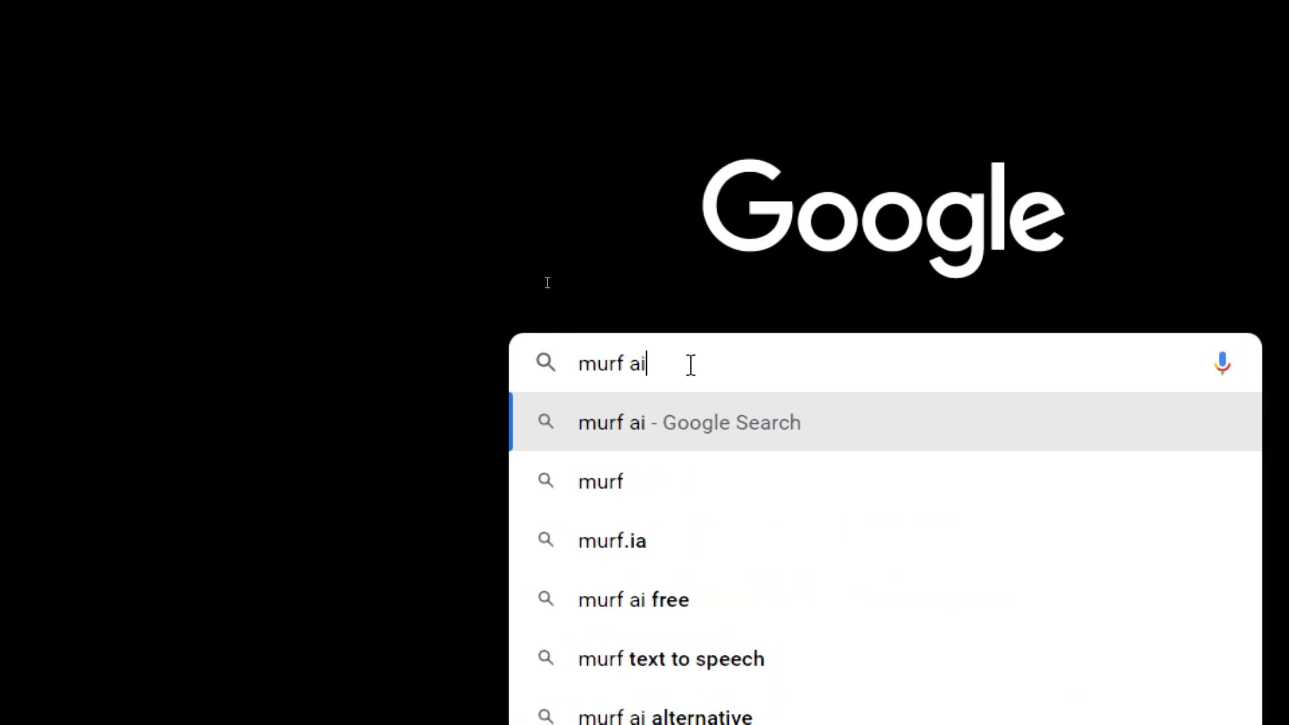
pyautogui.press('Return')
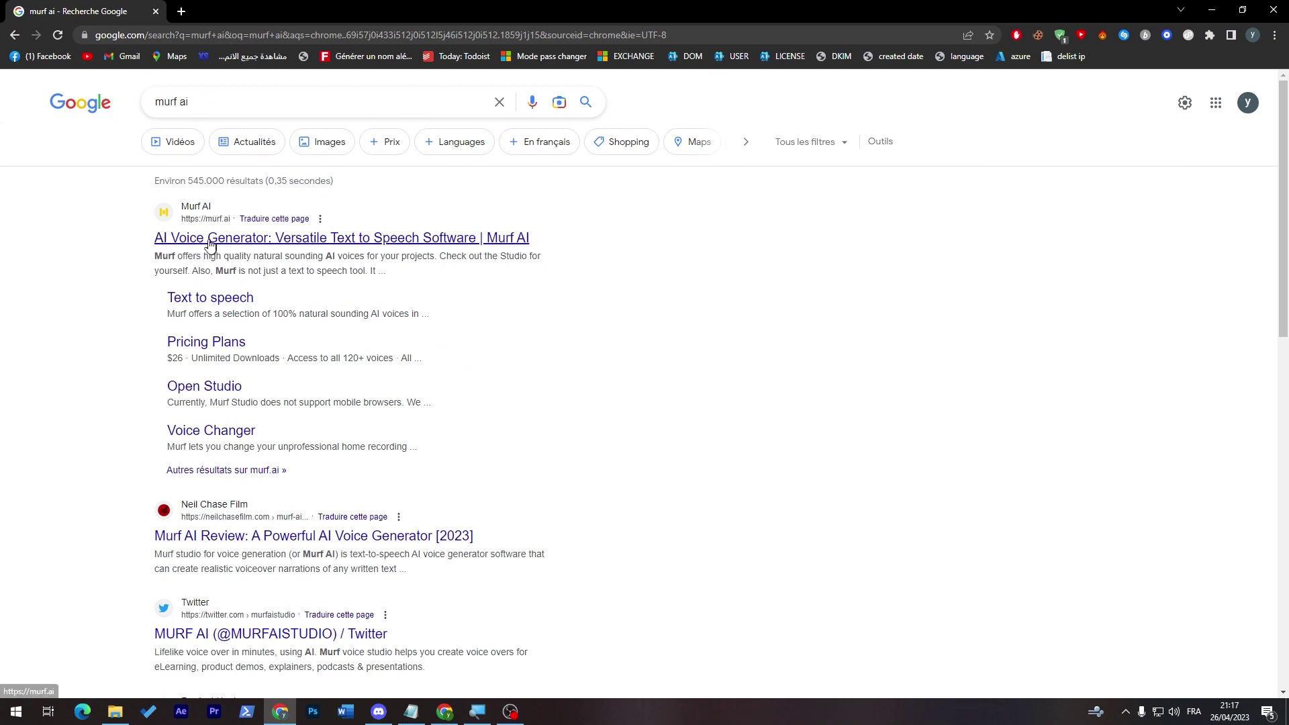
pyautogui.click(264, 240)
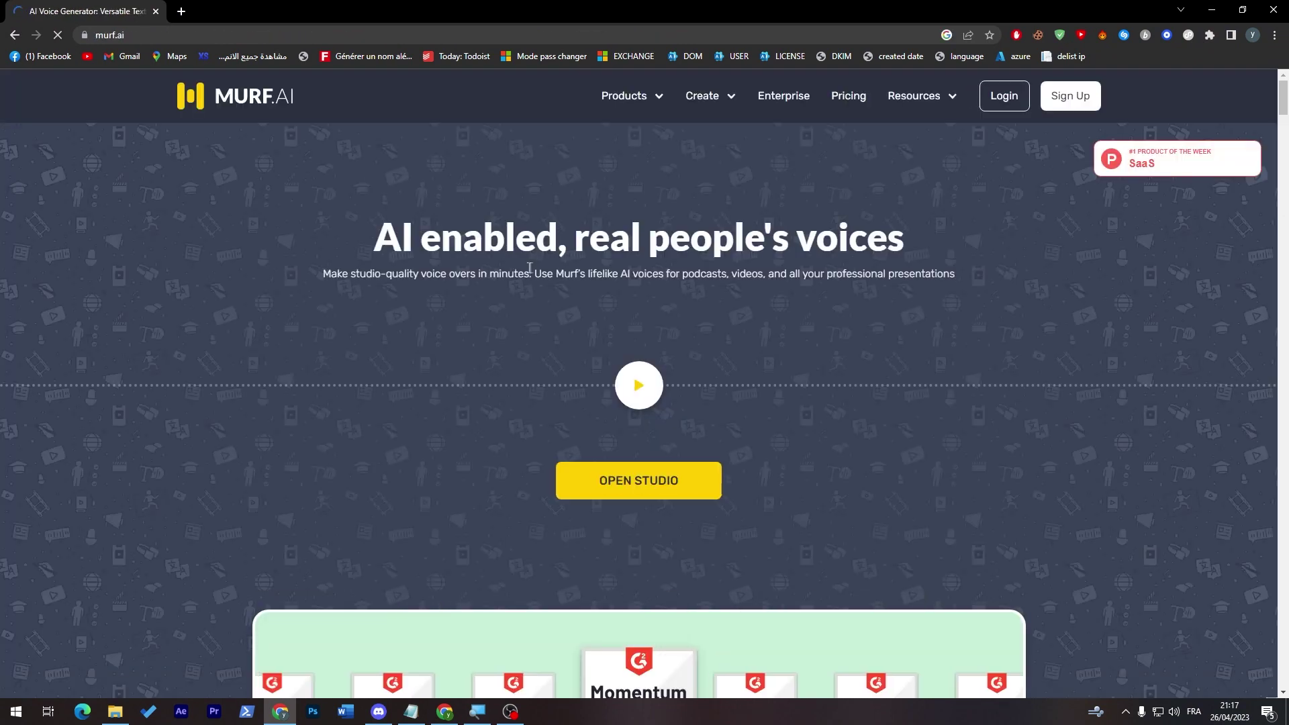
# Step: Sign up for Murf AI using a Google account
pyautogui.click(1070, 95)
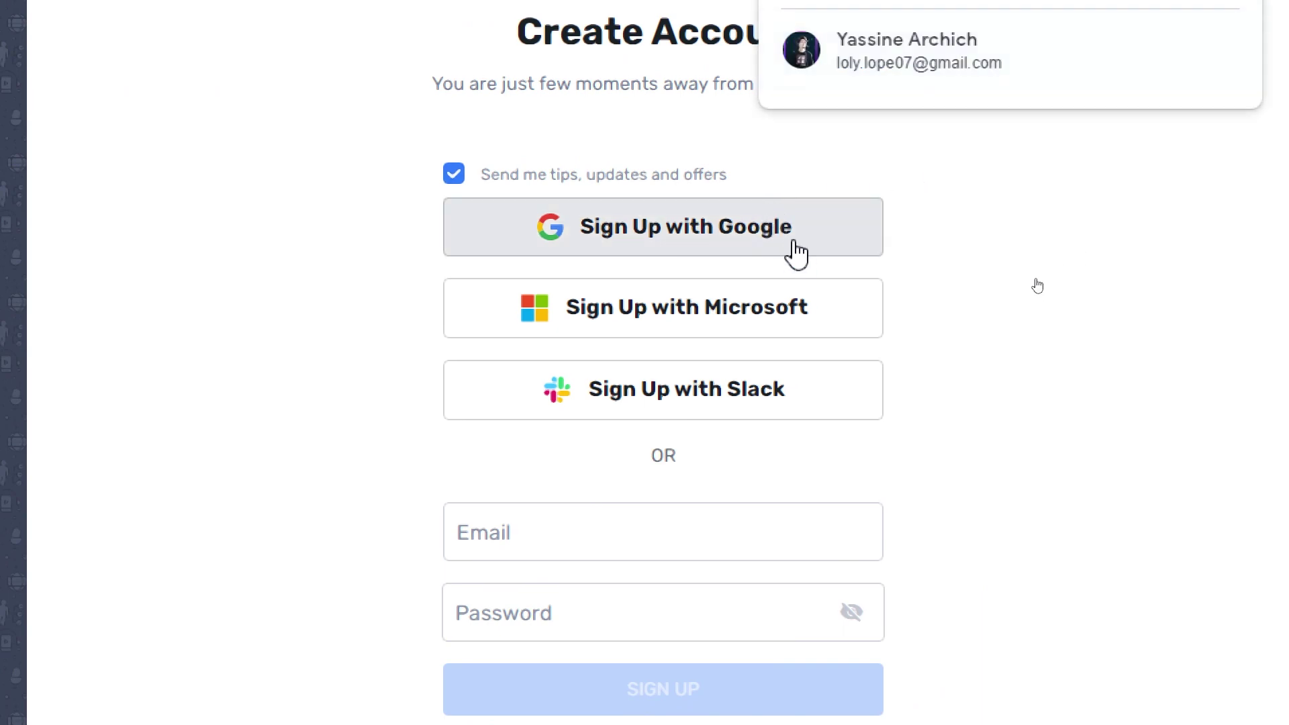
pyautogui.click(796, 251)
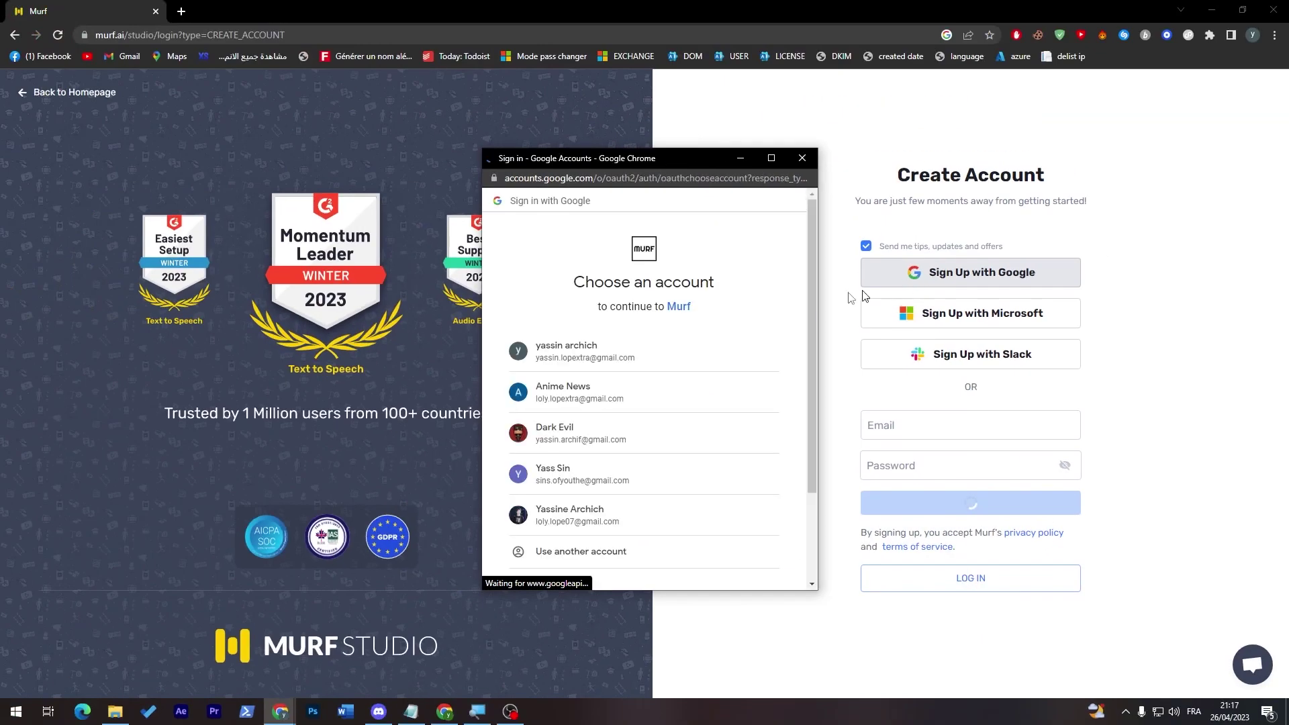
pyautogui.click(552, 361)
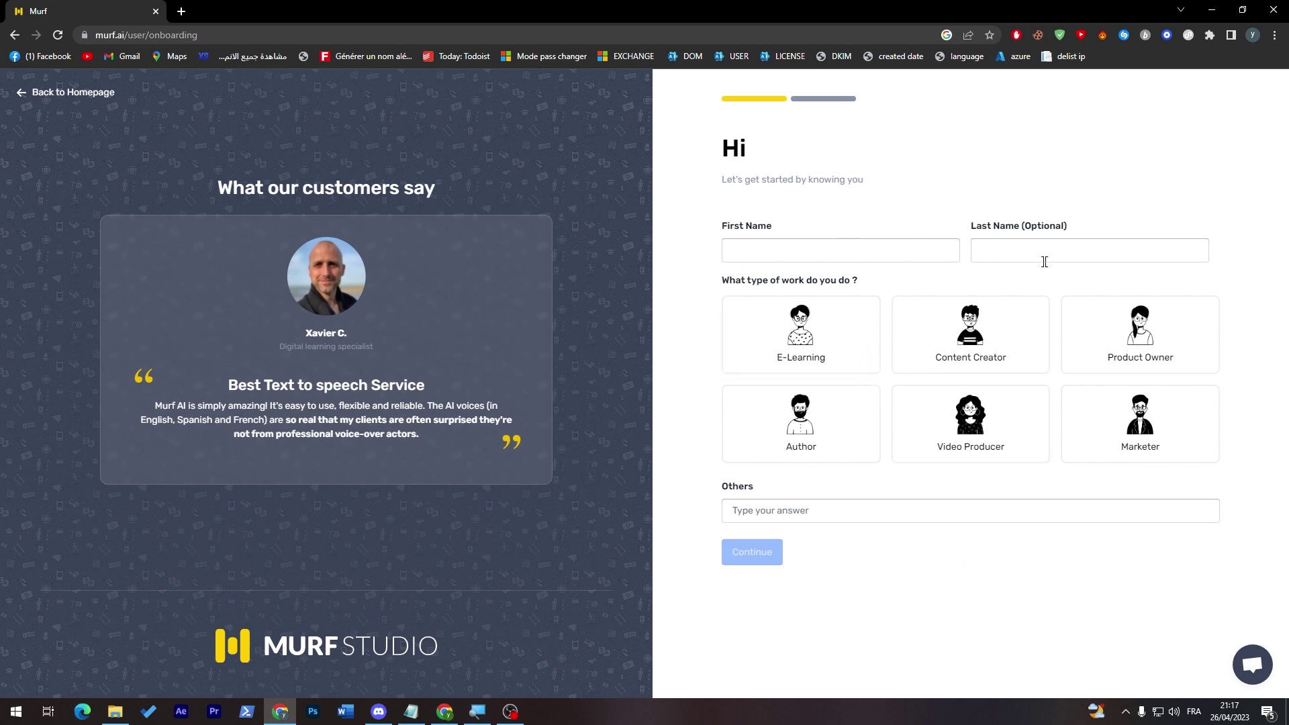
pyautogui.click(826, 250)
pyautogui.write('loly')
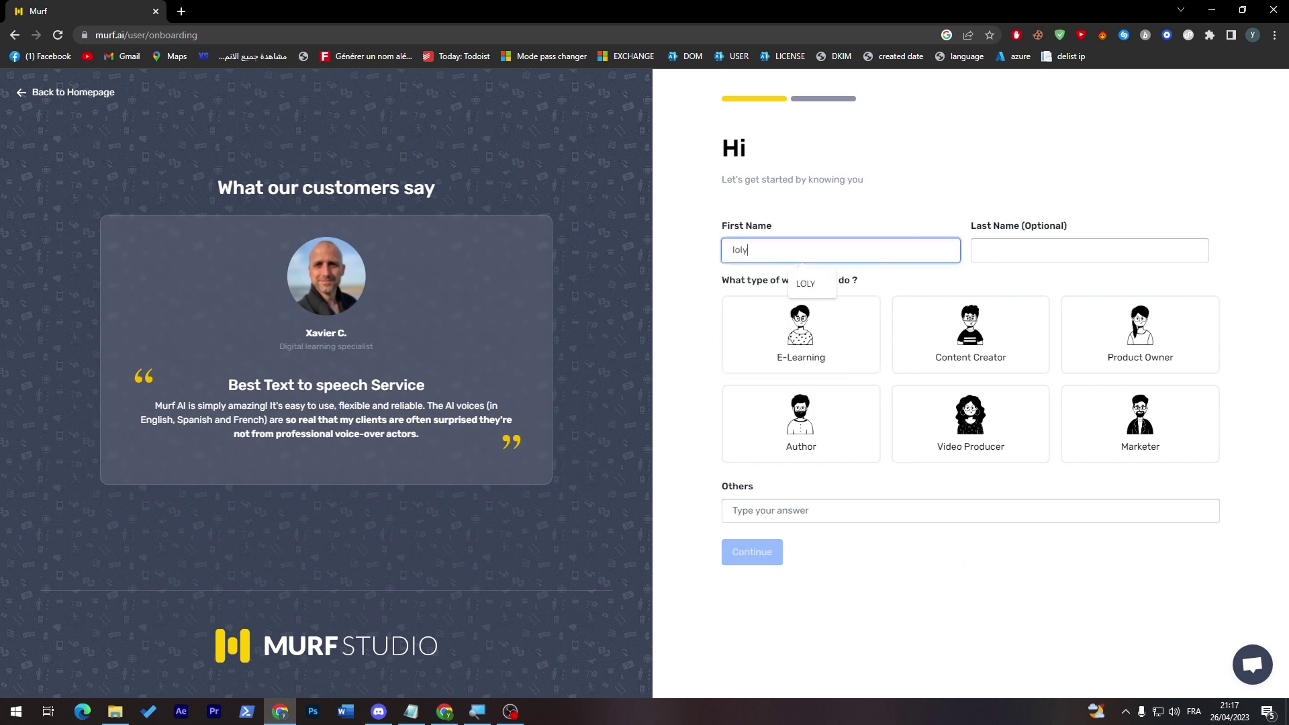
# Step: Finish onboarding with the suggested first name and Content Creator as work type
pyautogui.click(663, 377)
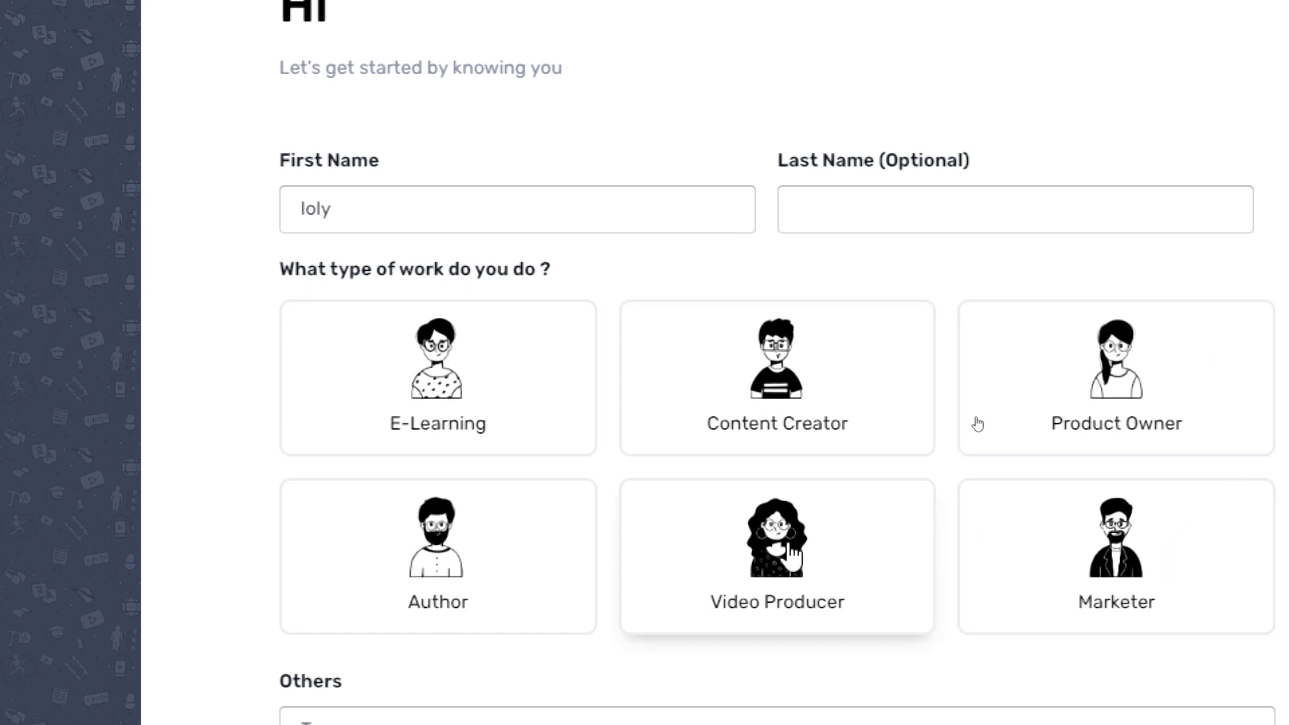
pyautogui.click(777, 413)
pyautogui.scroll(-2, 1108, 565)
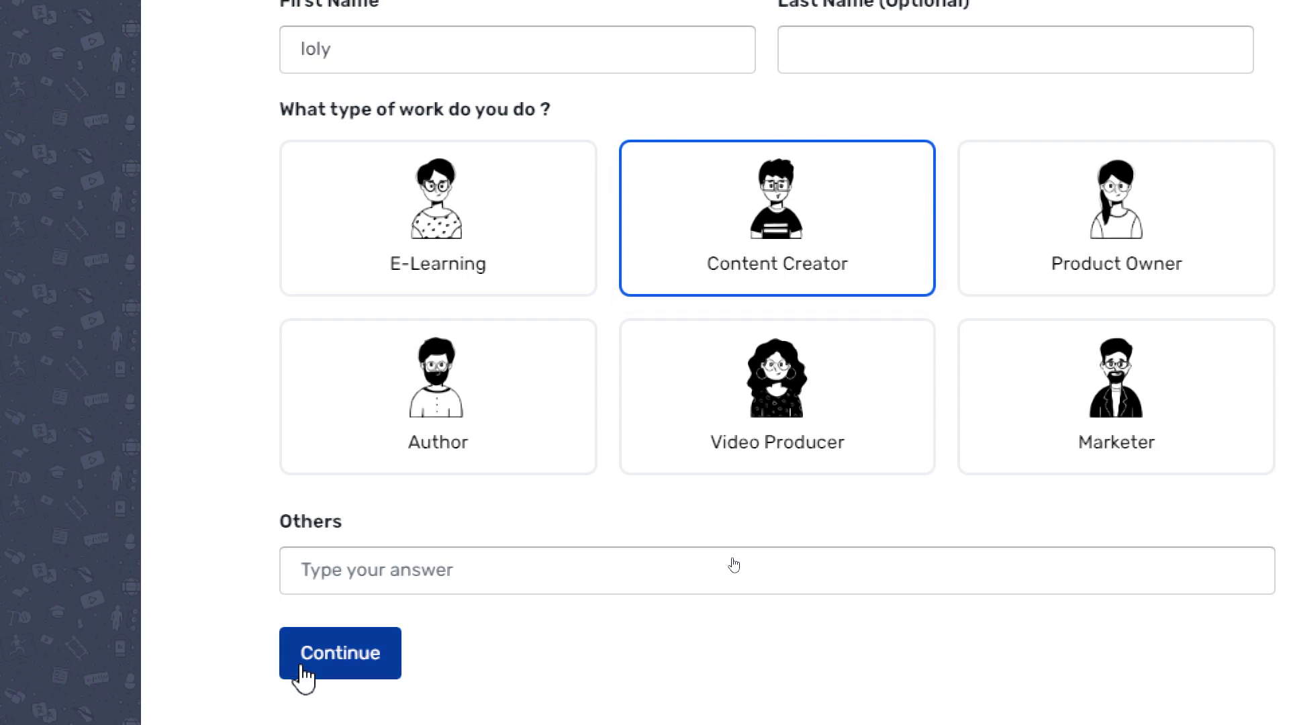
pyautogui.click(302, 670)
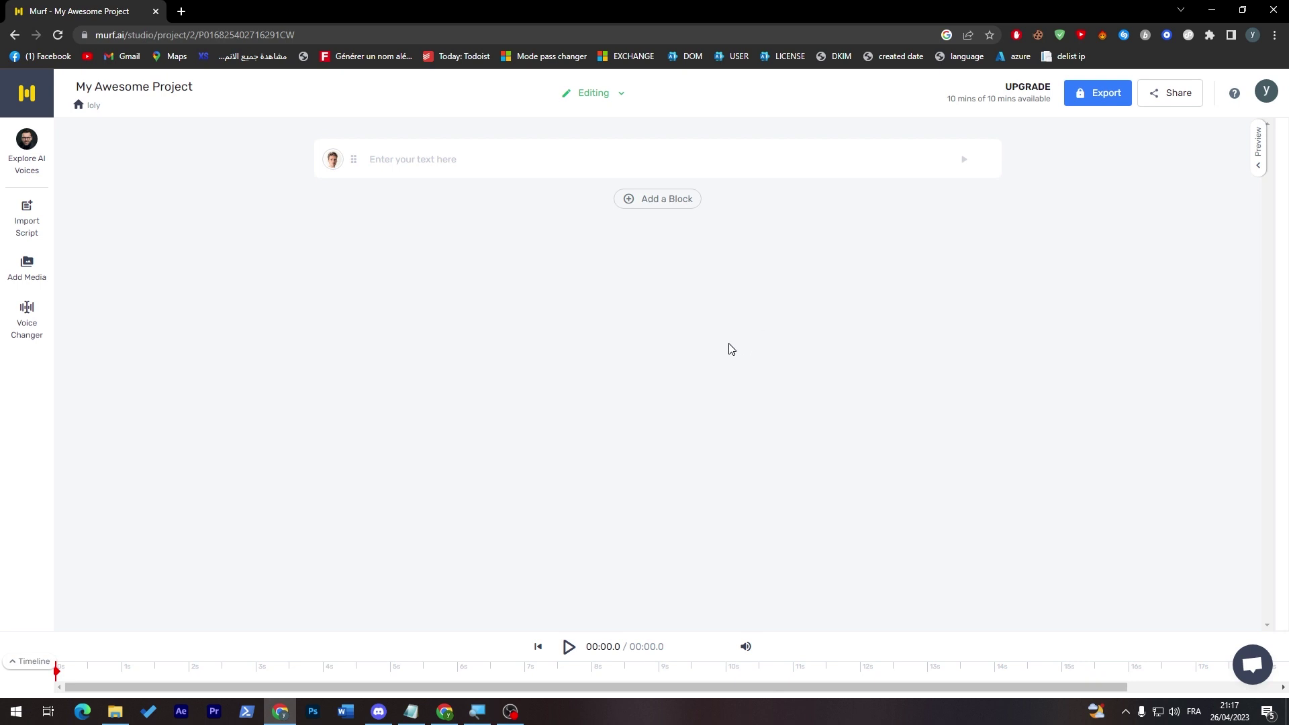
# Step: Write 'hello' in the first script block and browse voices, keeping Nate (M)
pyautogui.click(473, 159)
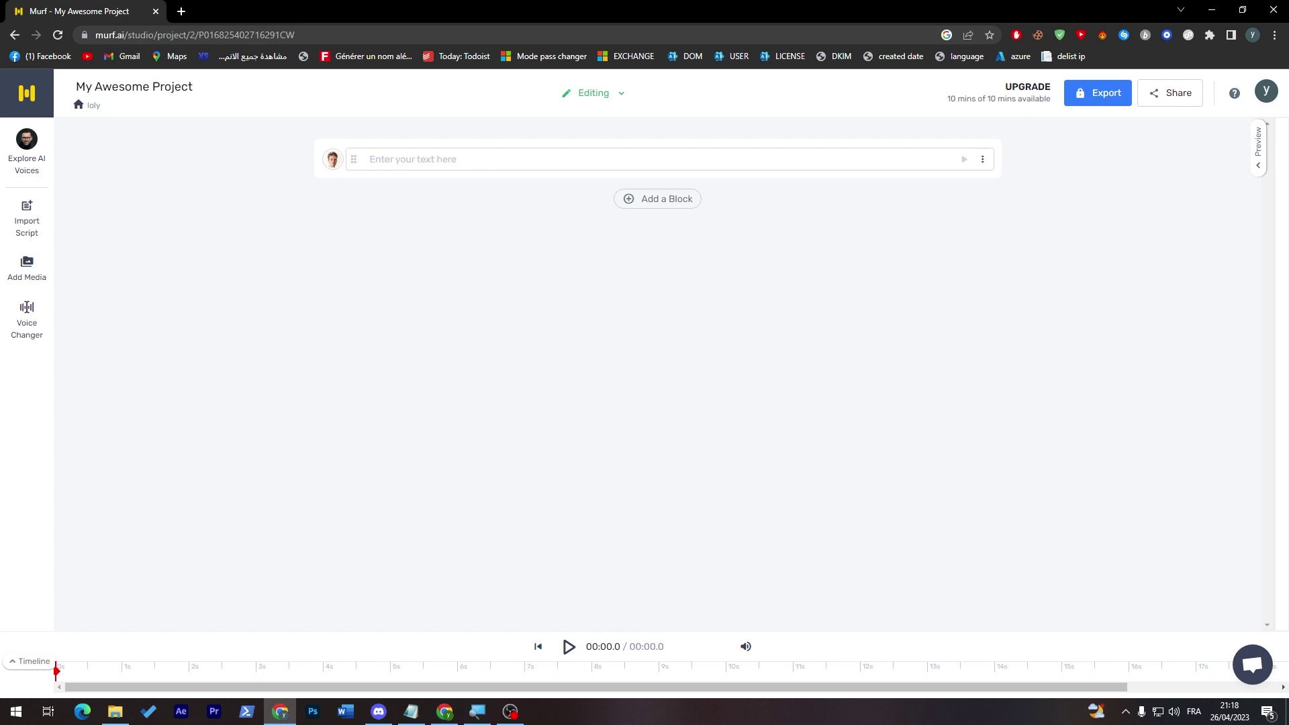
pyautogui.click(413, 160)
pyautogui.write('hello')
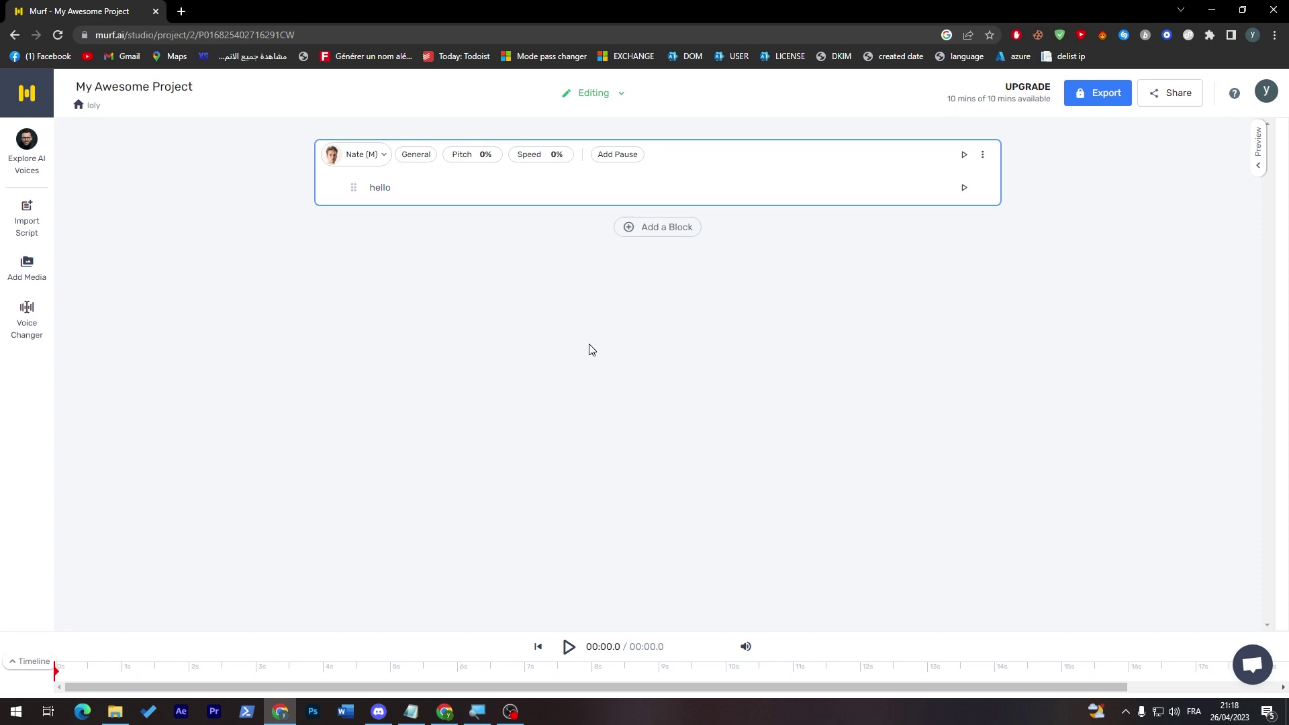
pyautogui.click(363, 154)
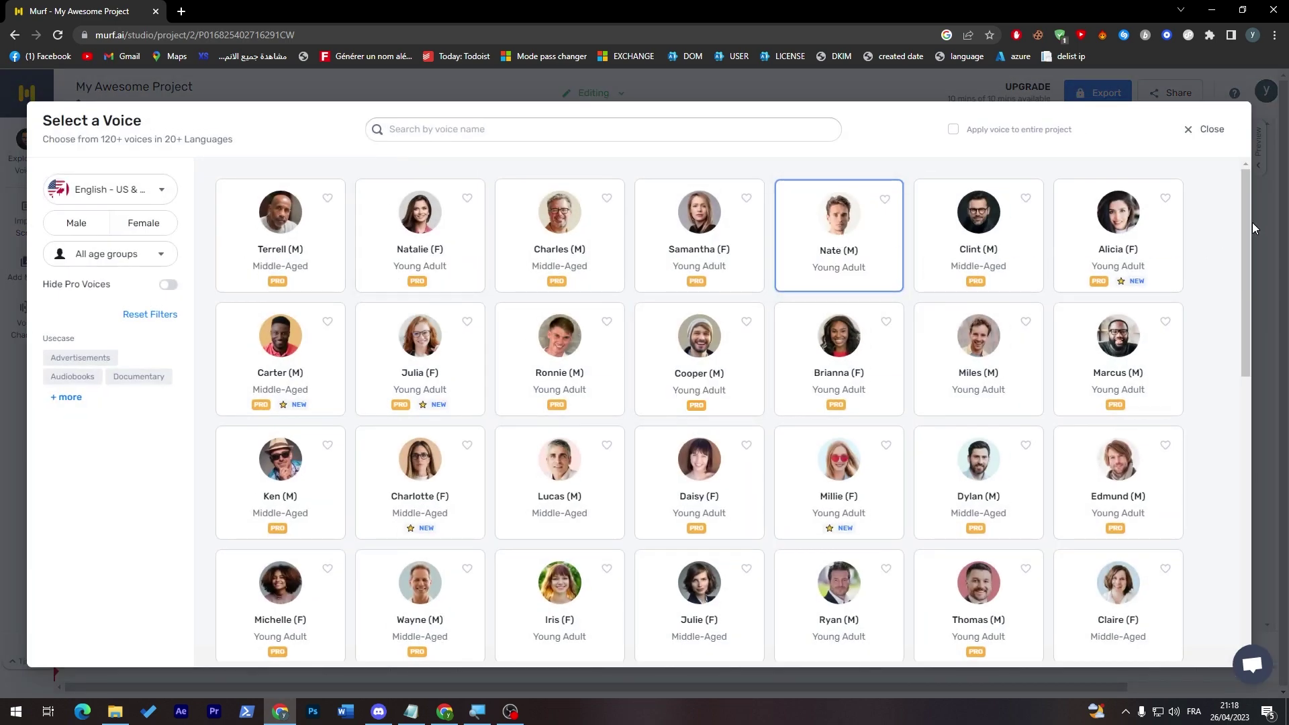
pyautogui.moveTo(1247, 222); pyautogui.dragTo(1236, 332)
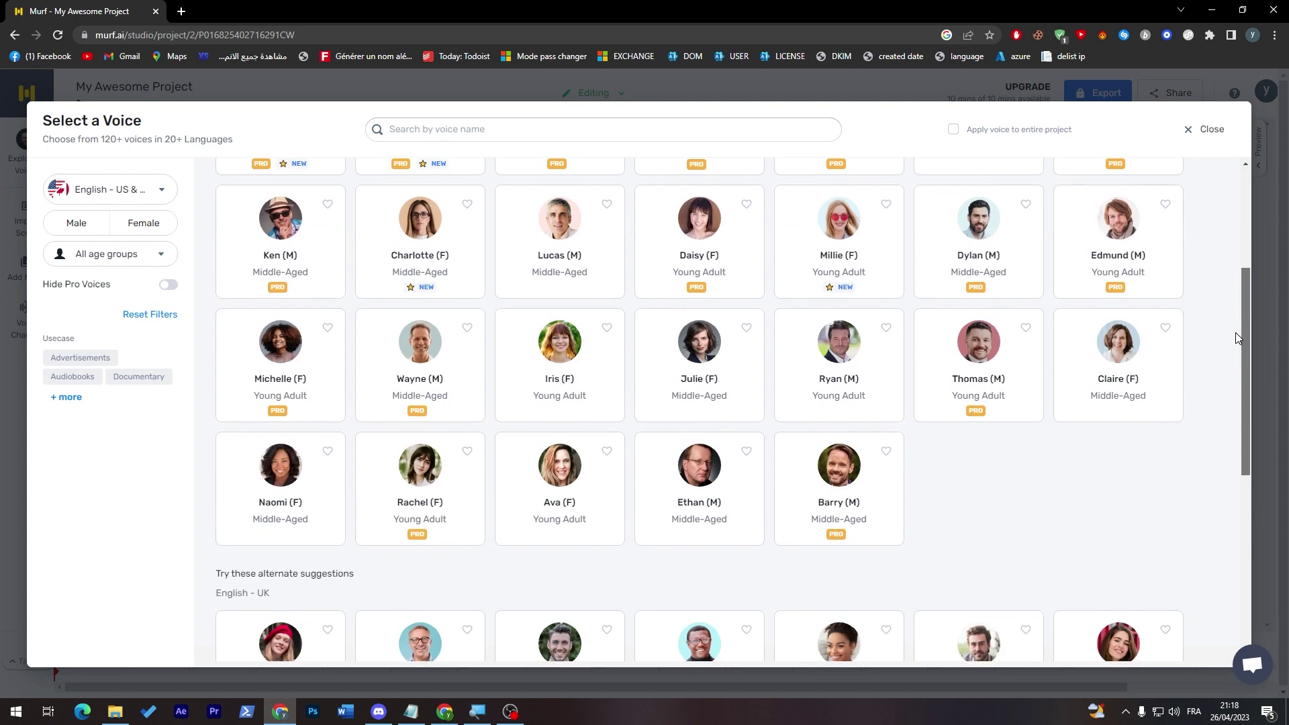
pyautogui.moveTo(1236, 333)
pyautogui.mouseDown()
pyautogui.moveTo(1239, 495)
pyautogui.moveTo(1253, 268)
pyautogui.mouseUp()
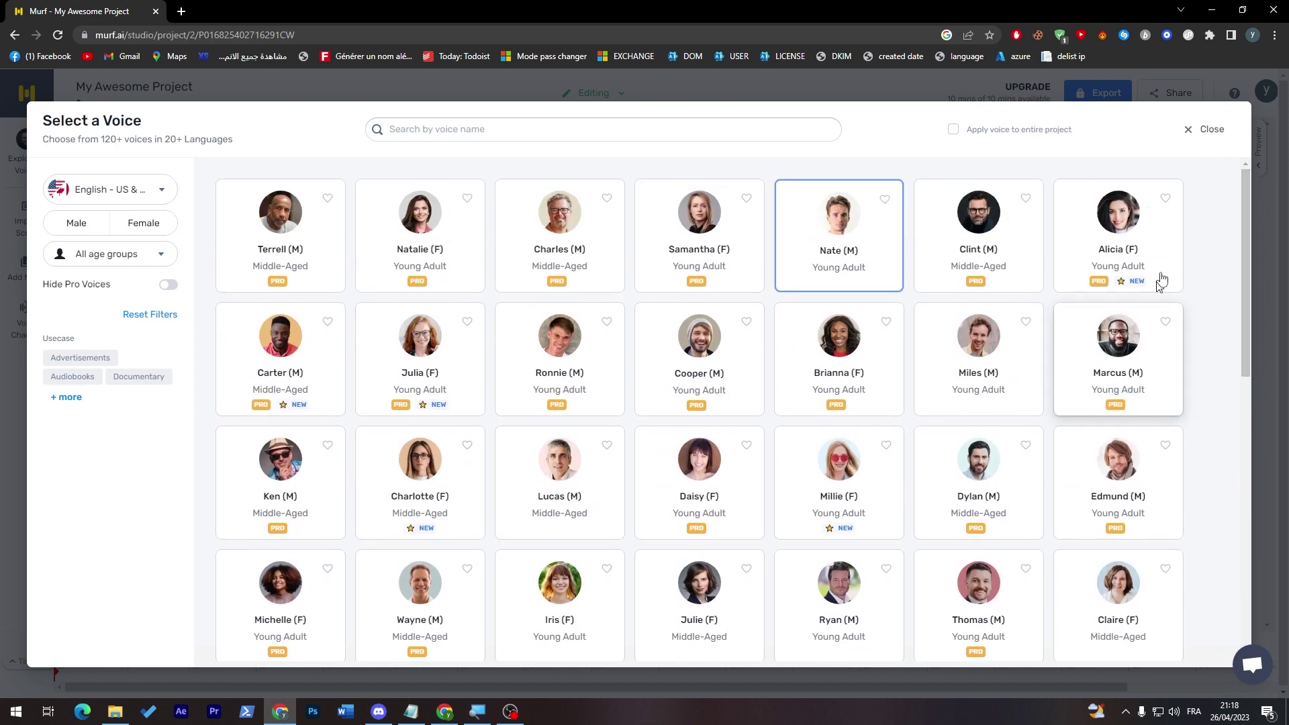
pyautogui.moveTo(838, 235)
pyautogui.click(854, 274)
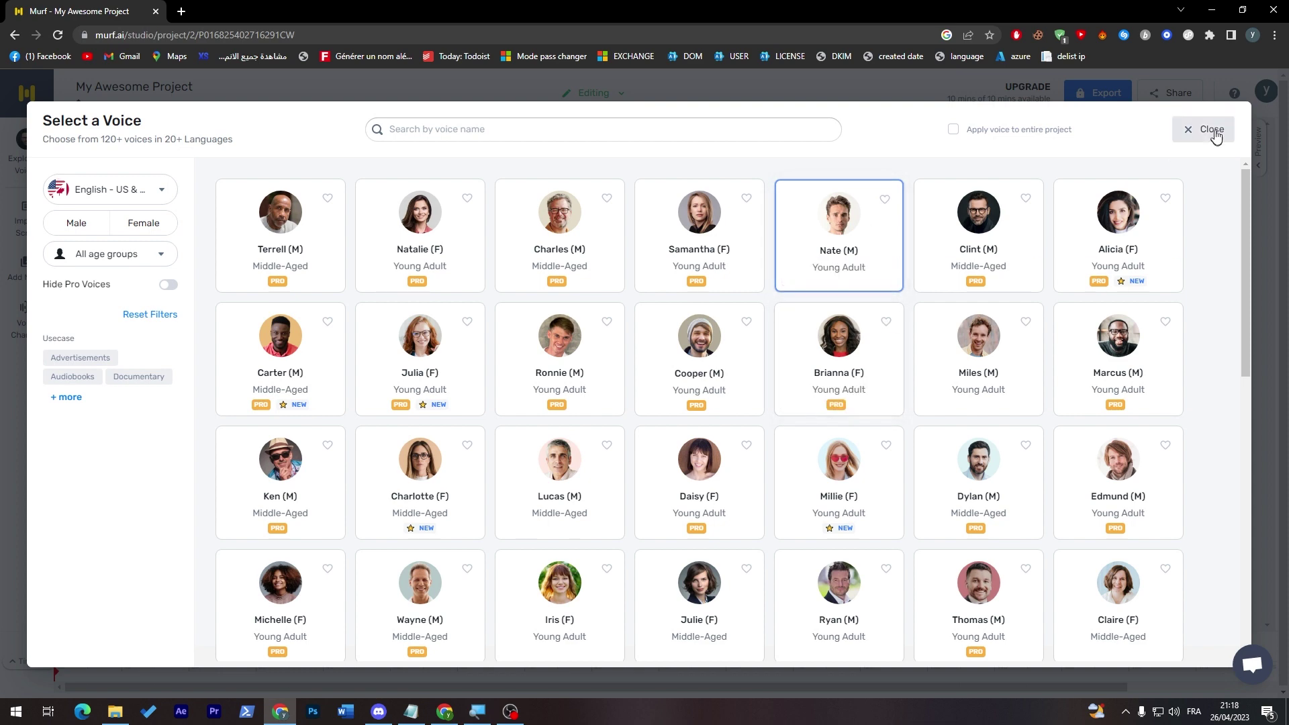
pyautogui.click(1204, 130)
# Step: Generate speech for the 'hello' block and play it back
pyautogui.click(964, 189)
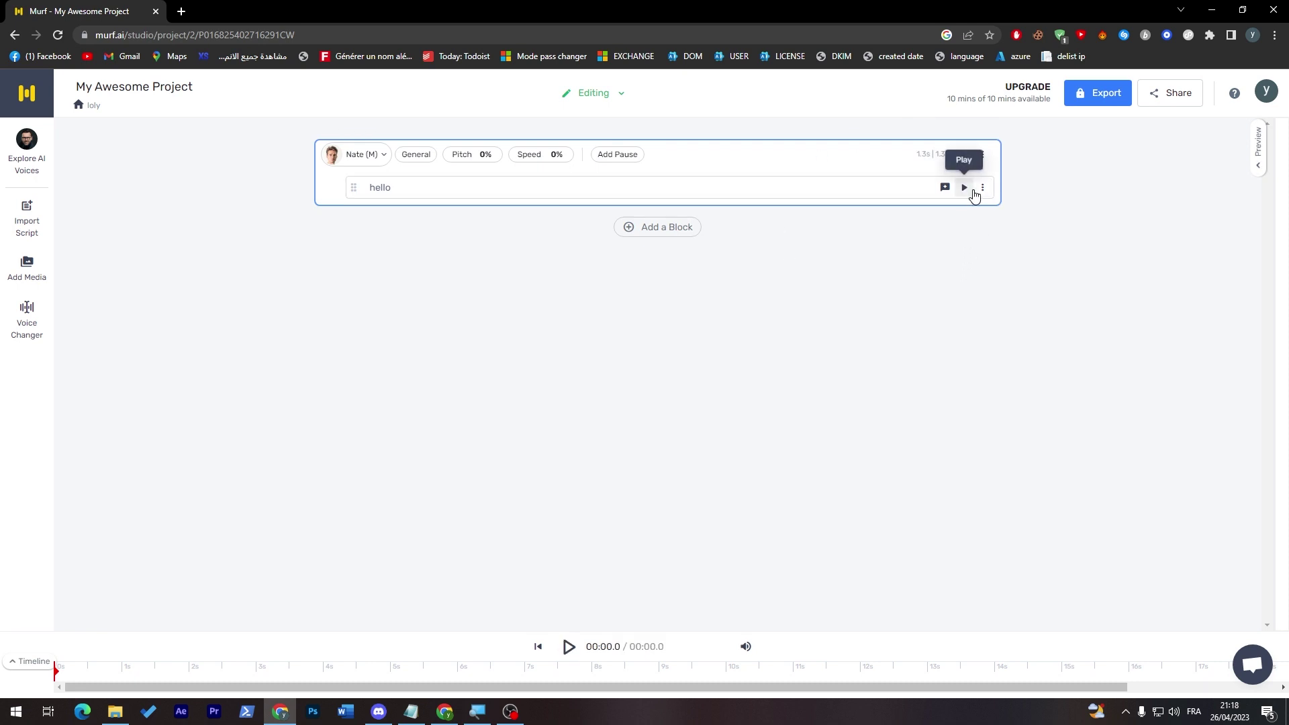
pyautogui.click(570, 646)
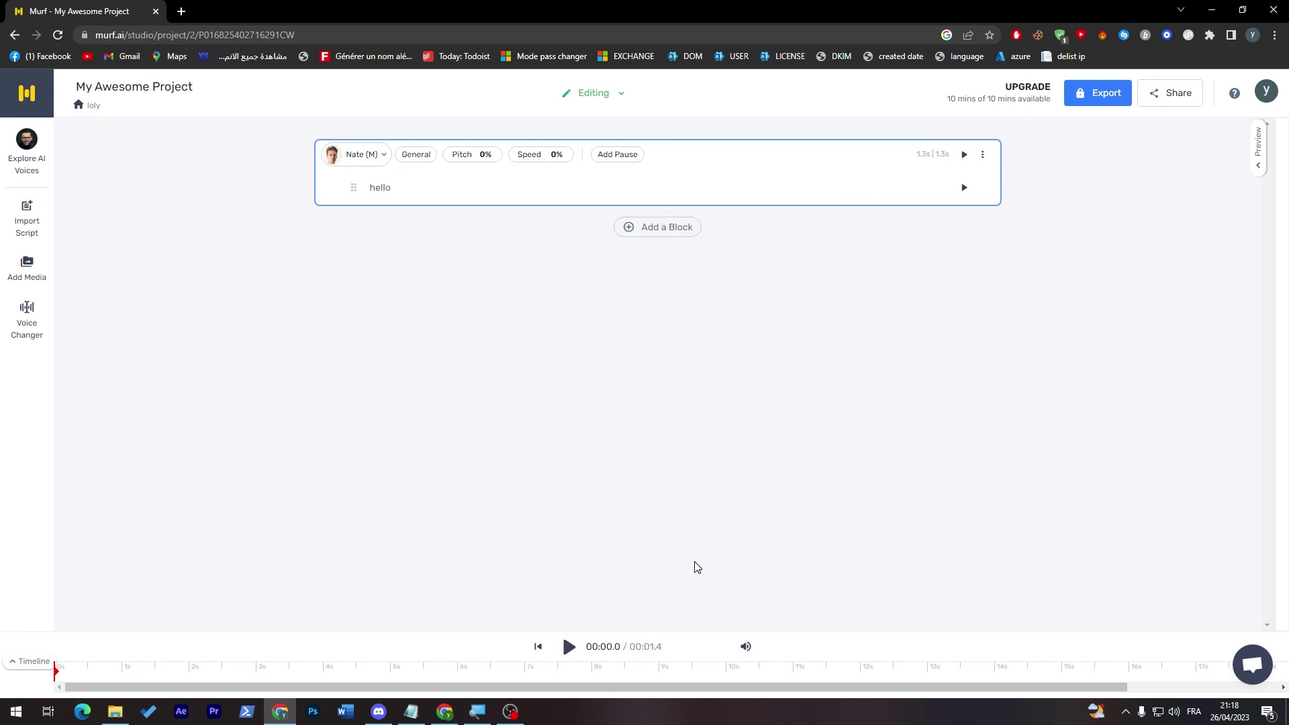
pyautogui.click(569, 647)
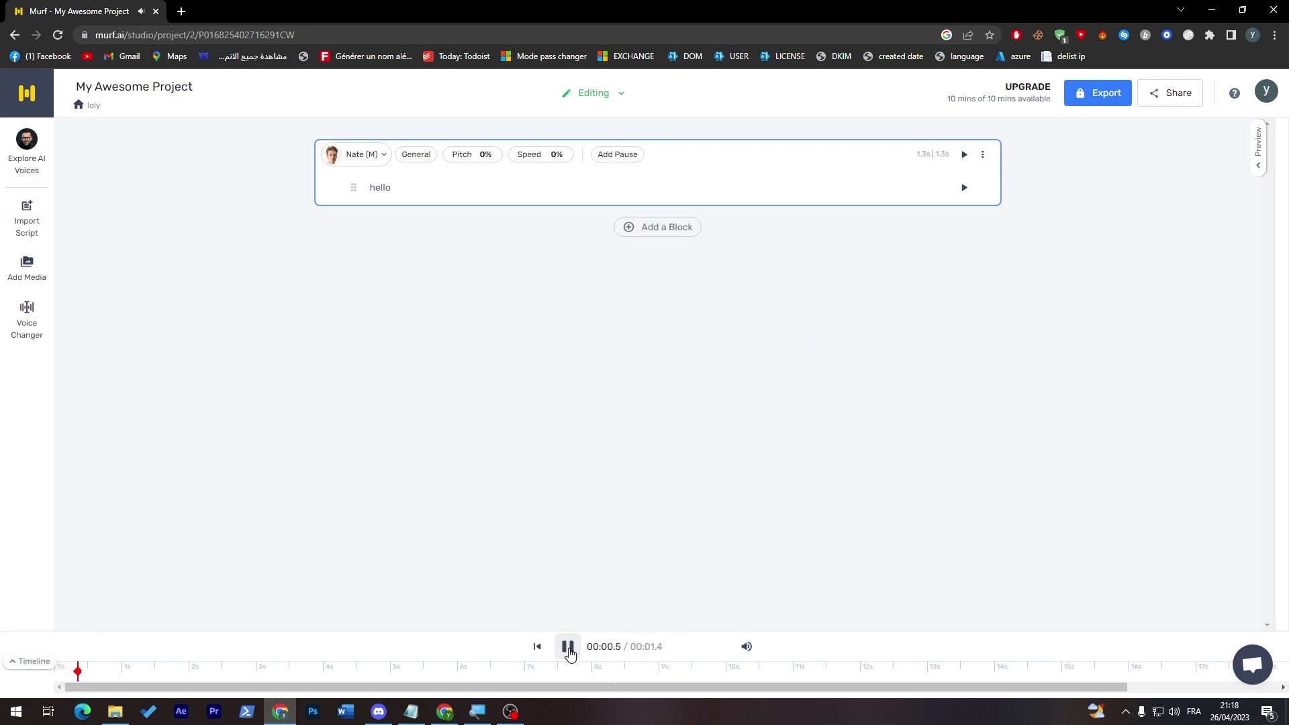
pyautogui.click(570, 650)
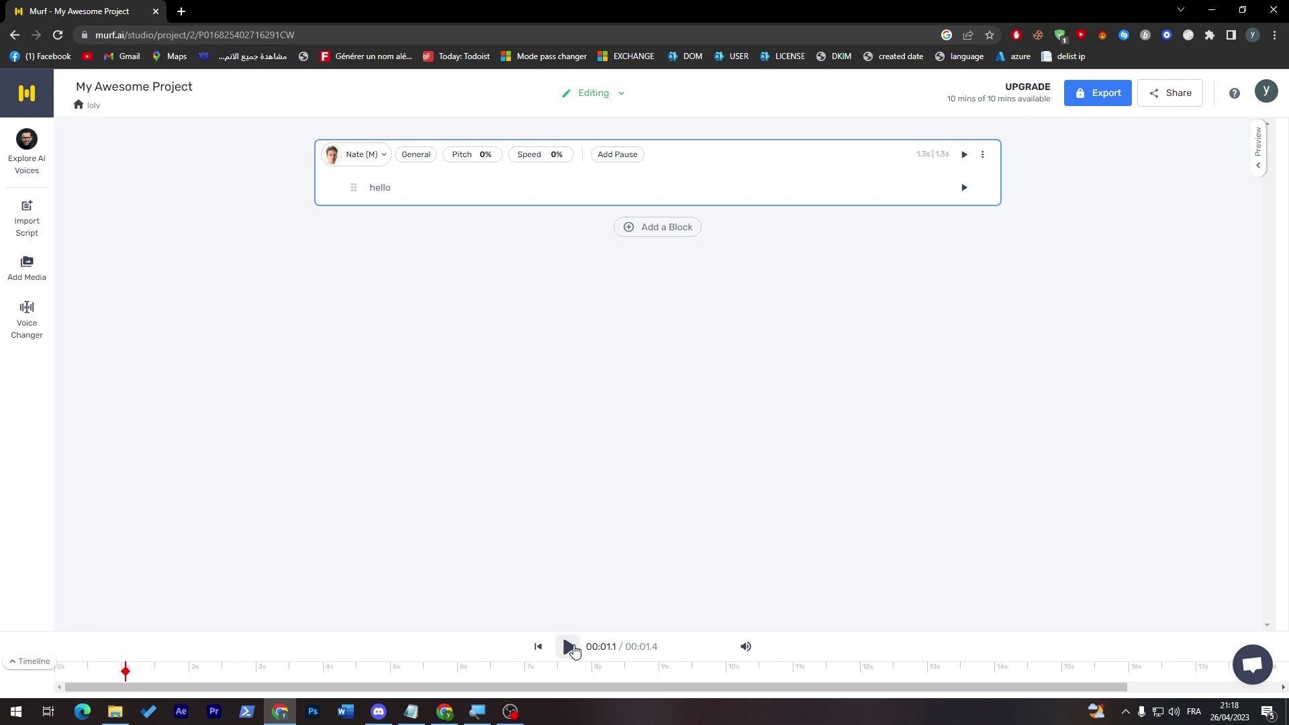
pyautogui.click(569, 647)
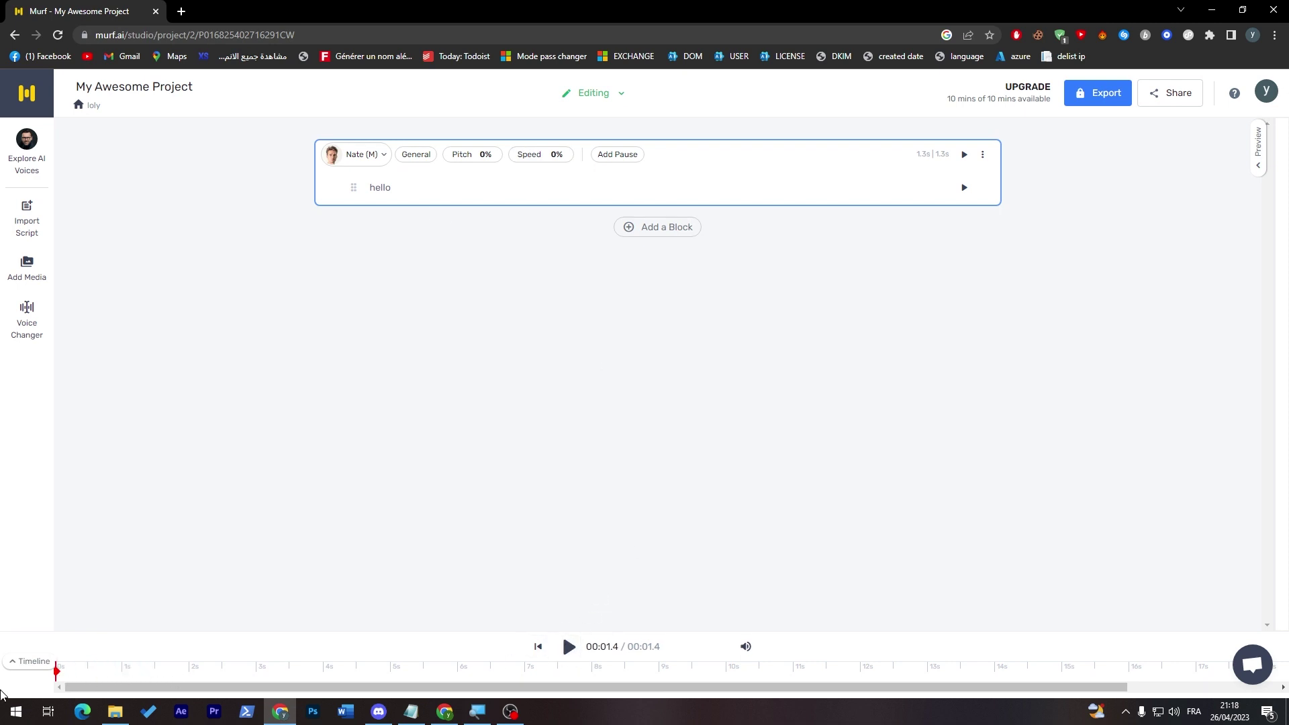
pyautogui.click(538, 647)
pyautogui.write('everyone and welcome to crypto titan')
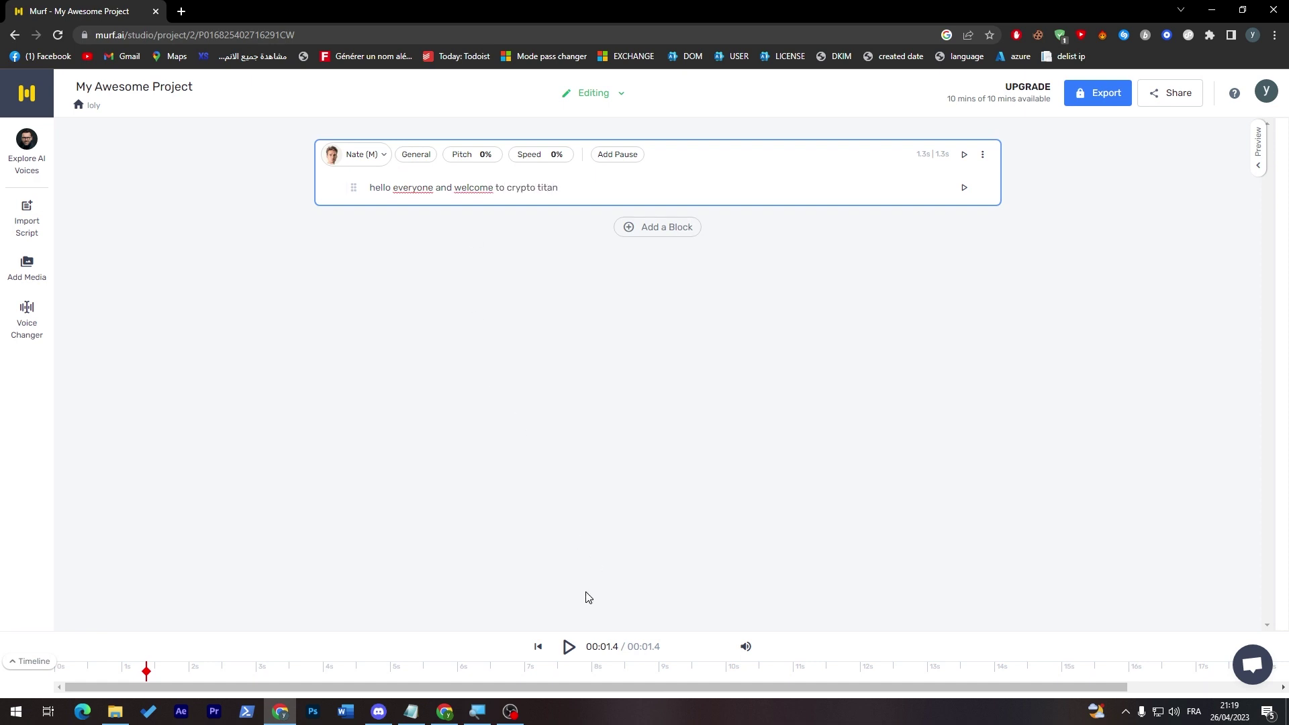
# Step: Regenerate audio for 'hello everyone and welcome to crypto titan' and replay it from 0s
pyautogui.click(569, 647)
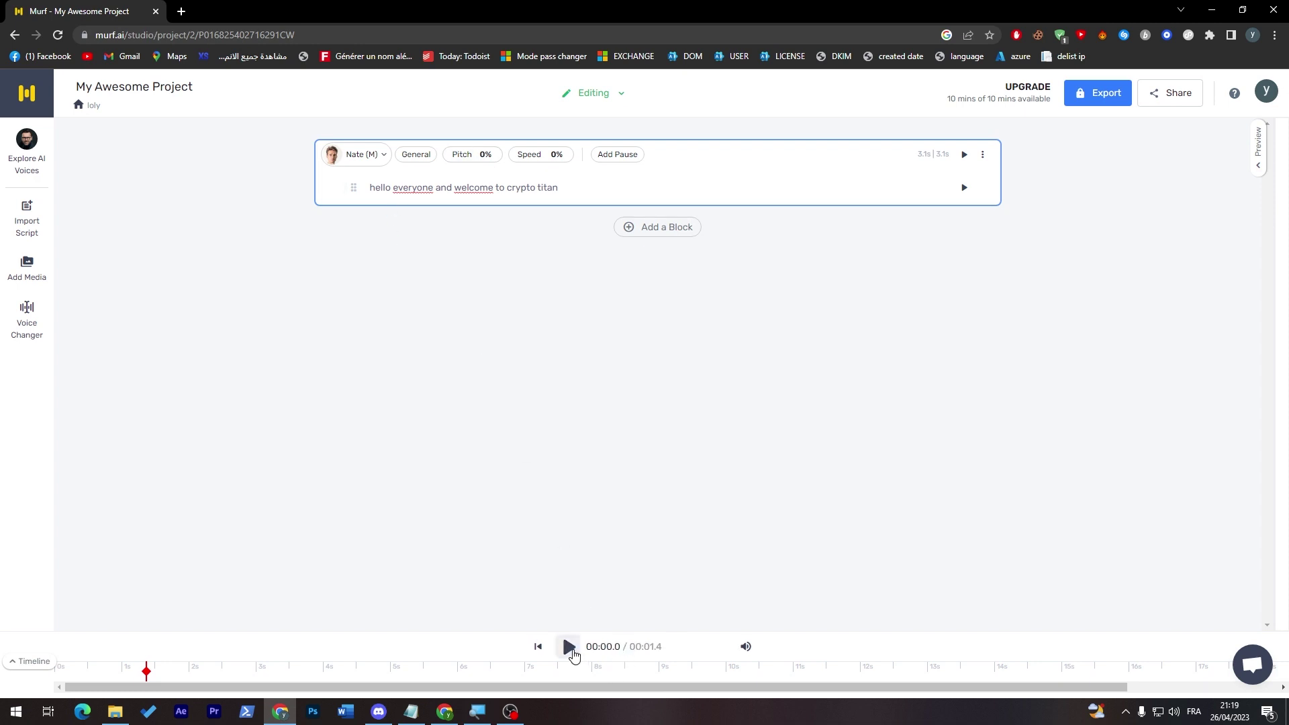
pyautogui.moveTo(148, 671); pyautogui.dragTo(2, 686)
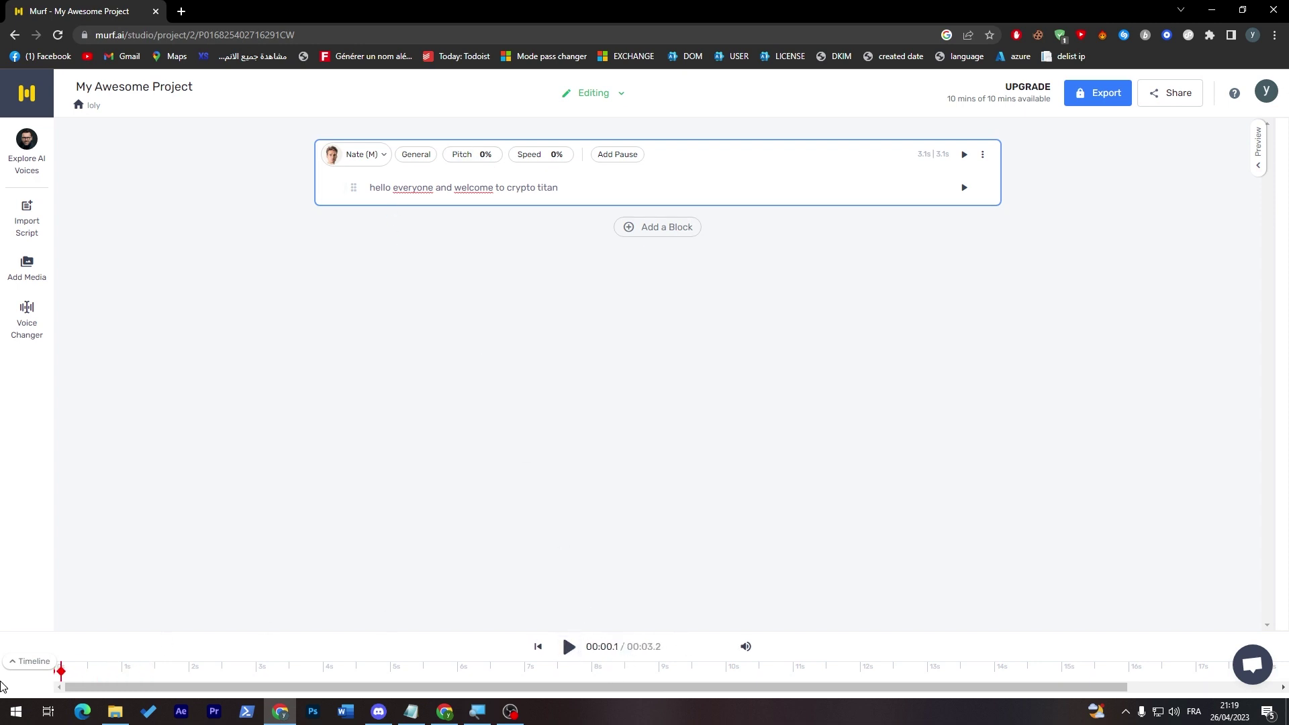
pyautogui.click(569, 647)
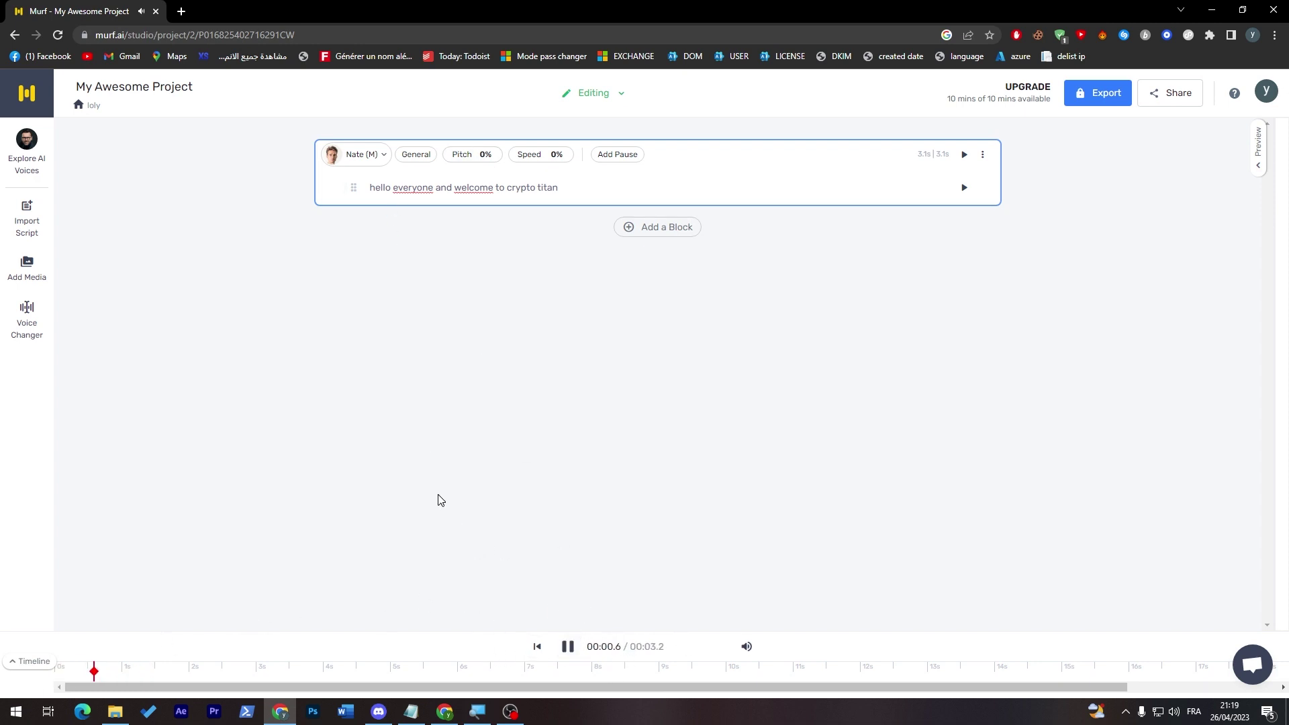
pyautogui.click(593, 373)
pyautogui.click(569, 646)
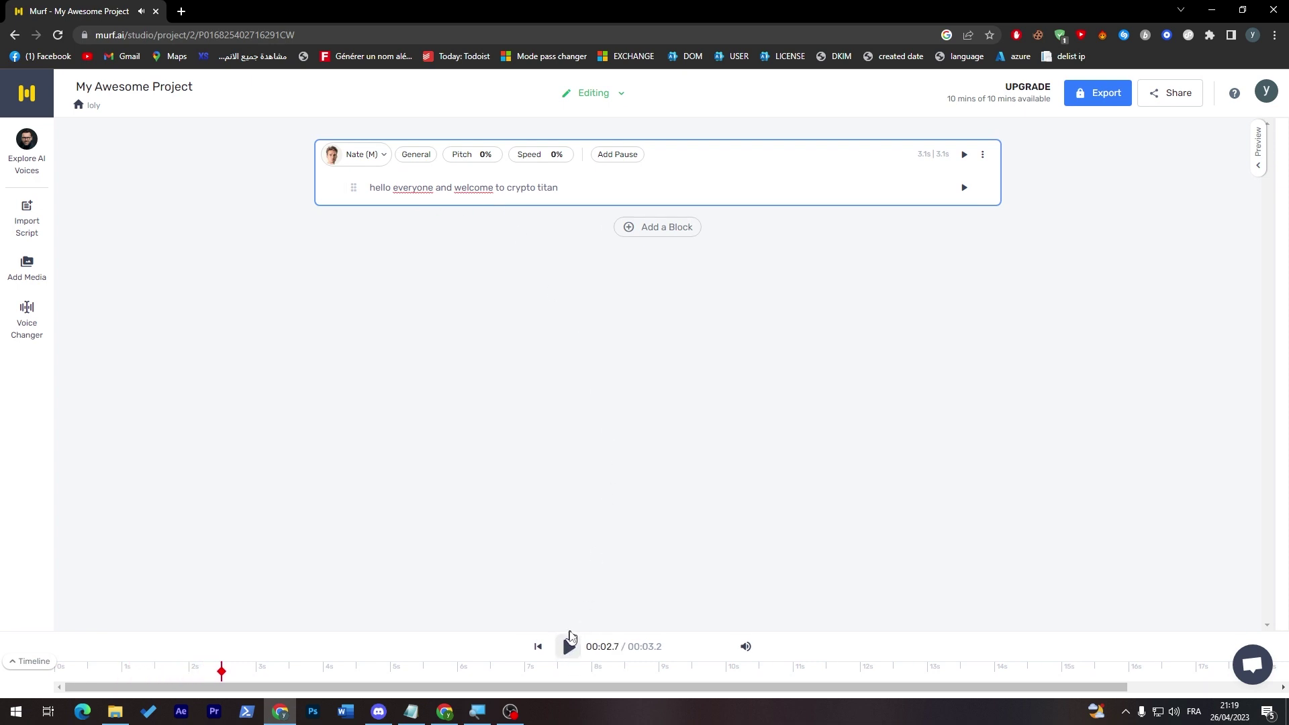
pyautogui.moveTo(506, 188)
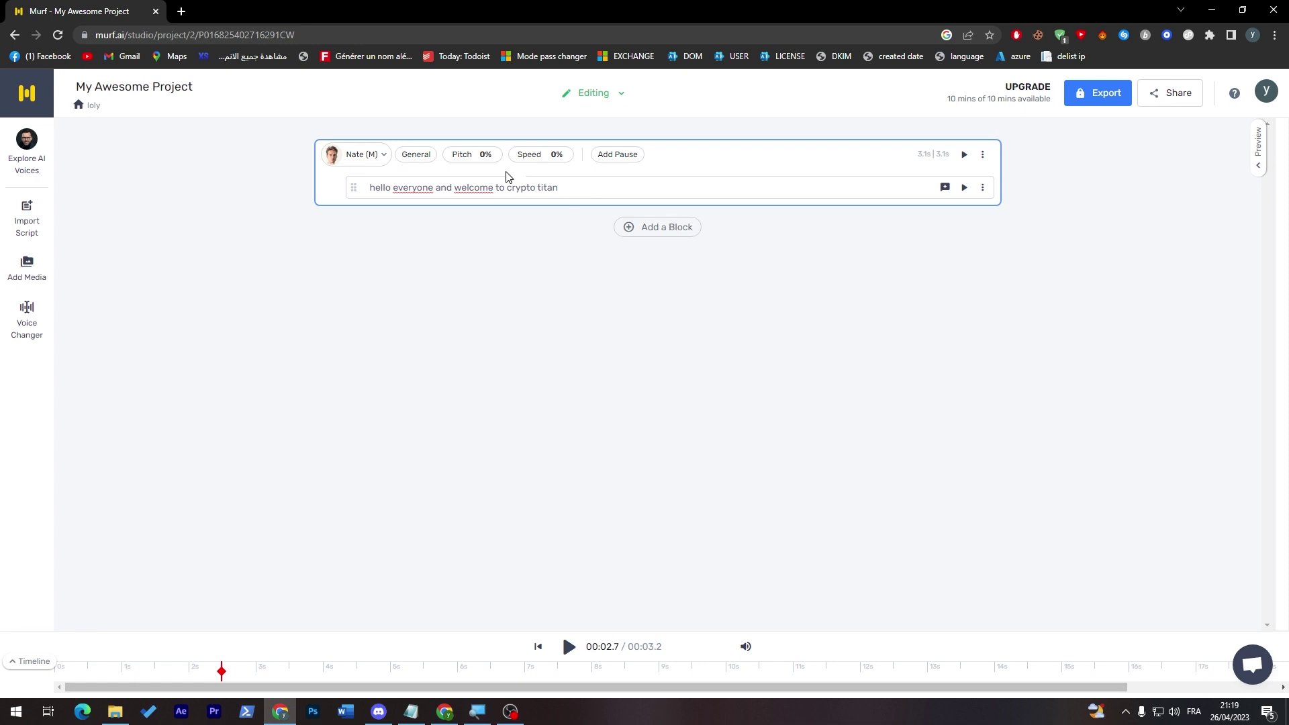
# Step: Lower the intro pitch to about -27% and play the clip from the start
pyautogui.click(472, 154)
pyautogui.moveTo(474, 190); pyautogui.dragTo(424, 194)
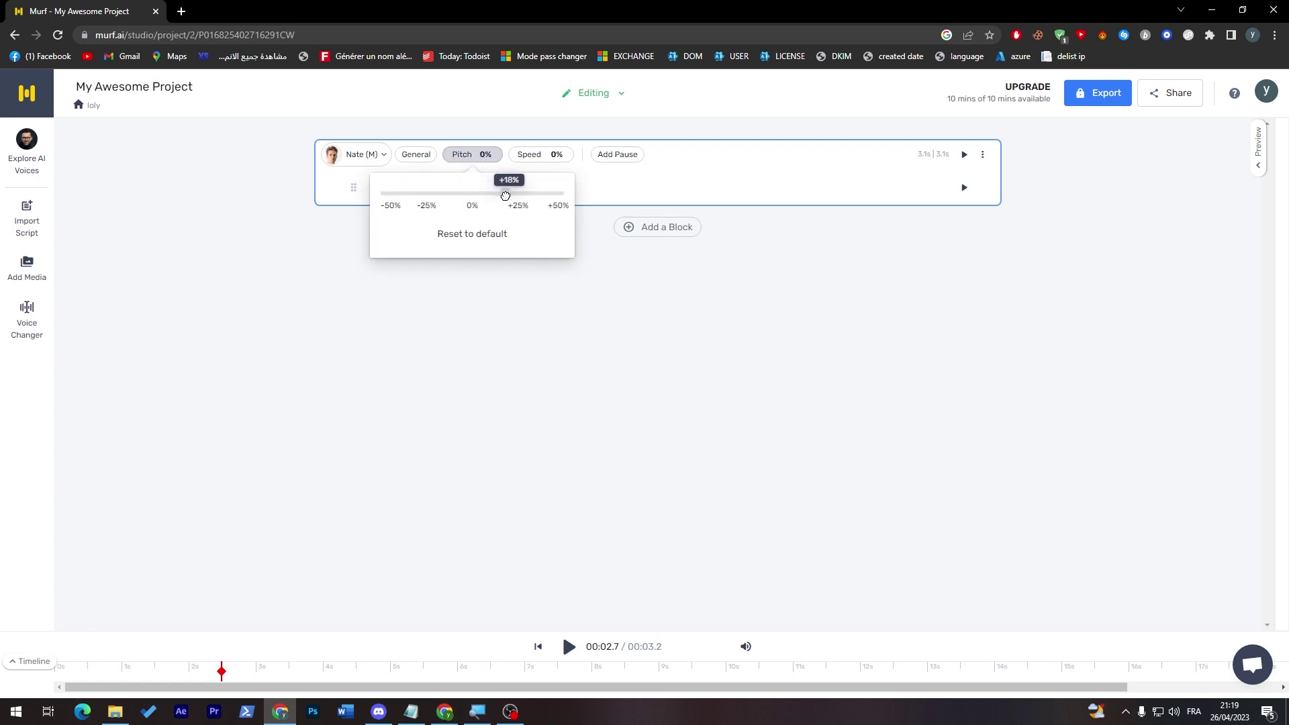
pyautogui.click(546, 400)
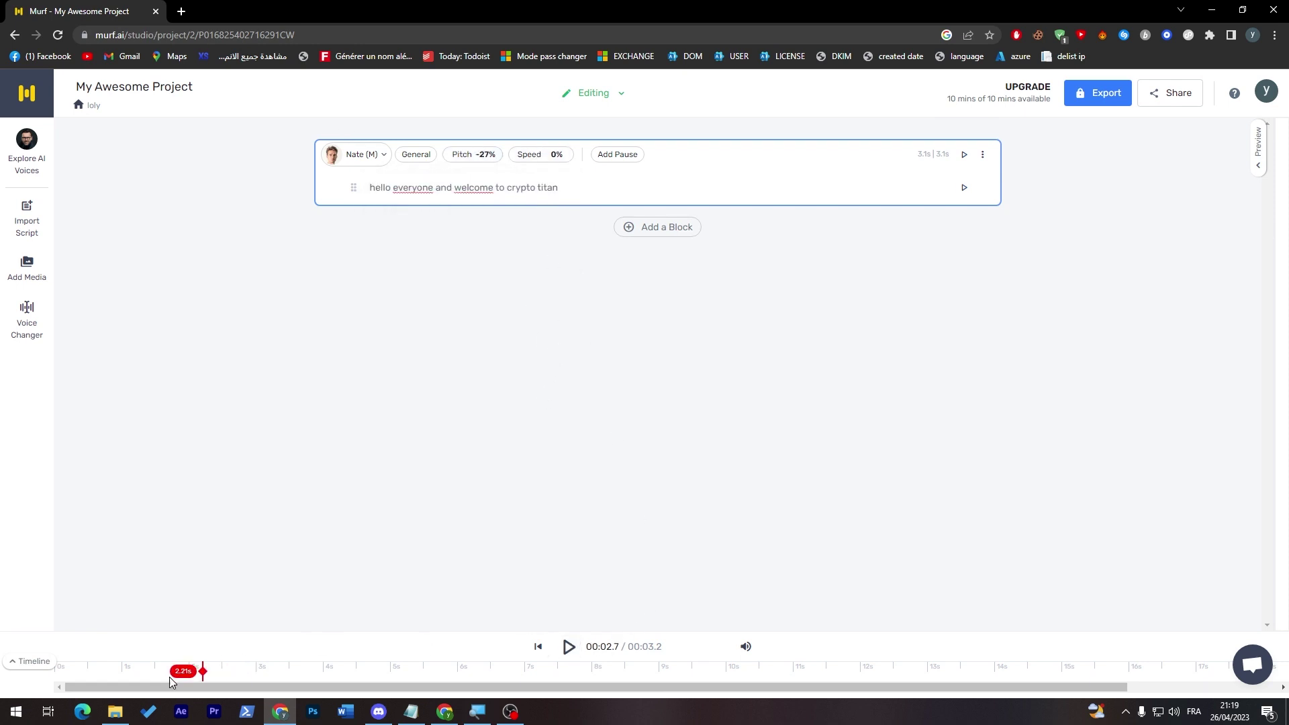
pyautogui.moveTo(222, 672); pyautogui.dragTo(61, 672)
pyautogui.click(570, 649)
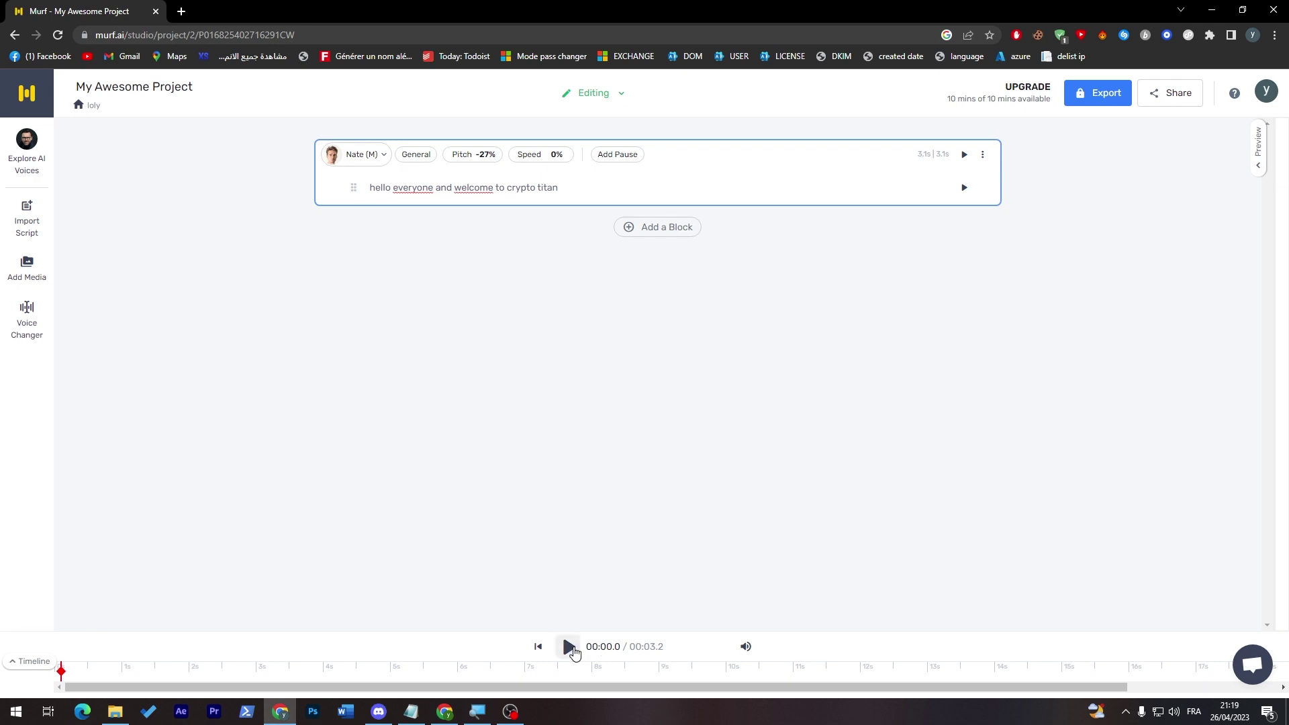
pyautogui.click(570, 648)
# Step: Reset the intro pitch to 0% and reopen the voice catalogue
pyautogui.click(465, 153)
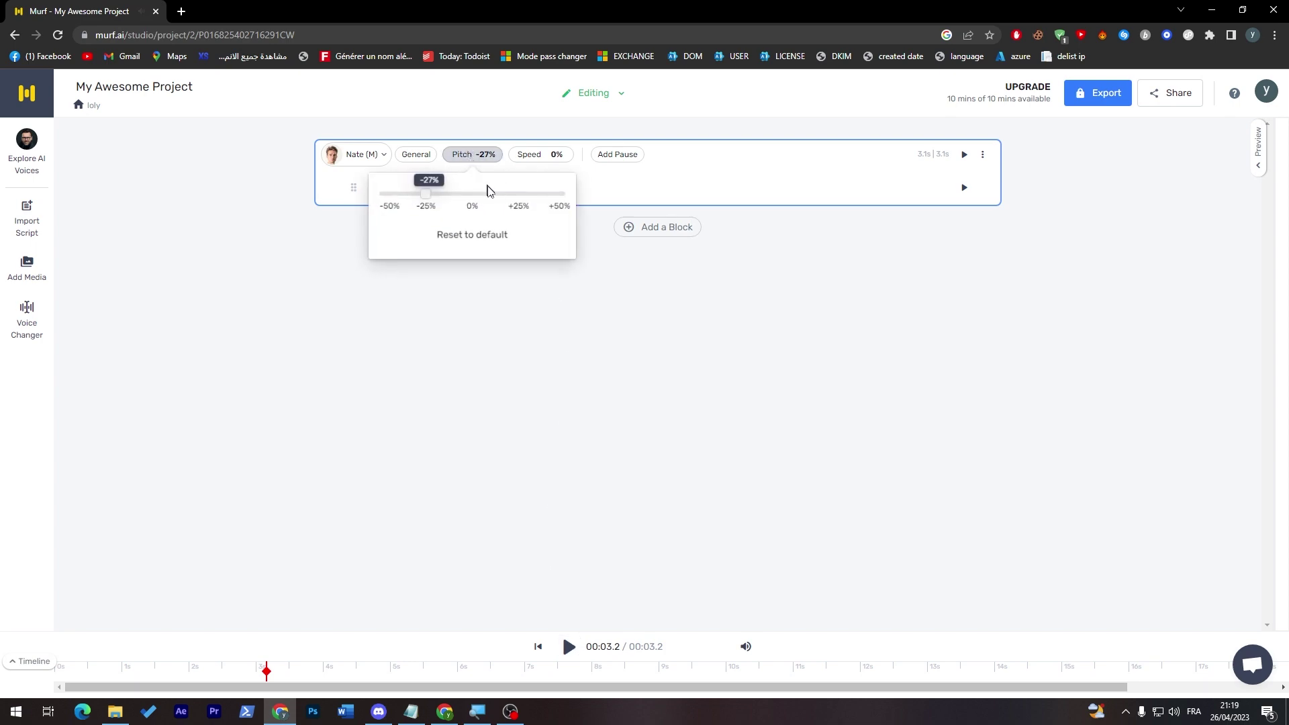
pyautogui.moveTo(428, 194); pyautogui.dragTo(472, 195)
pyautogui.click(484, 328)
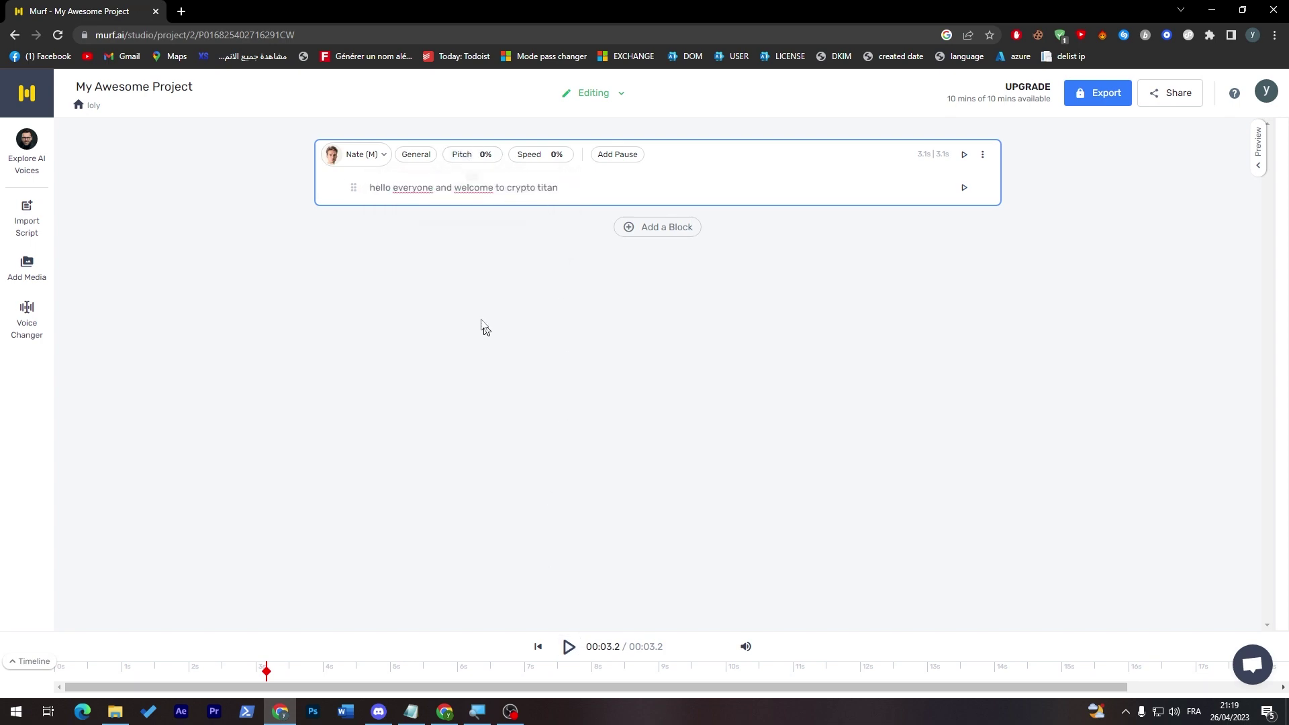
pyautogui.click(361, 154)
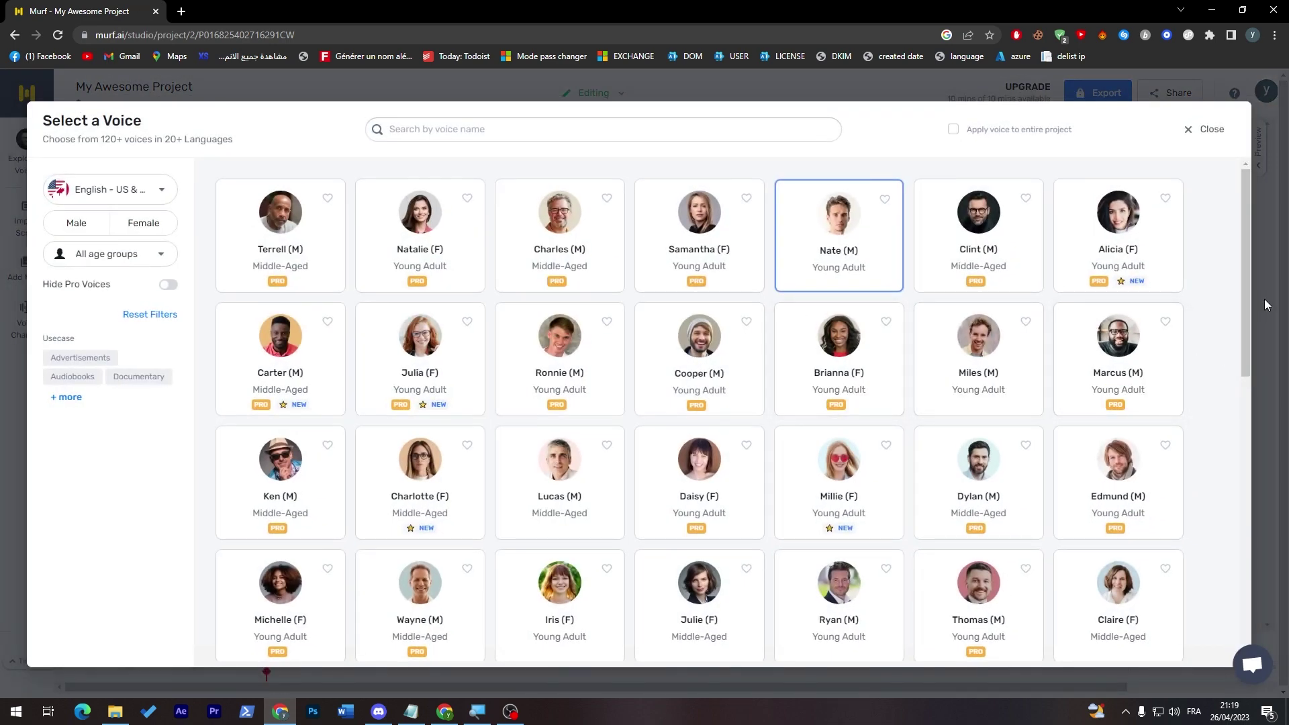
# Step: Preview Claire (F)'s sample, make Claire the intro voice, and generate its audio
pyautogui.press('Escape')
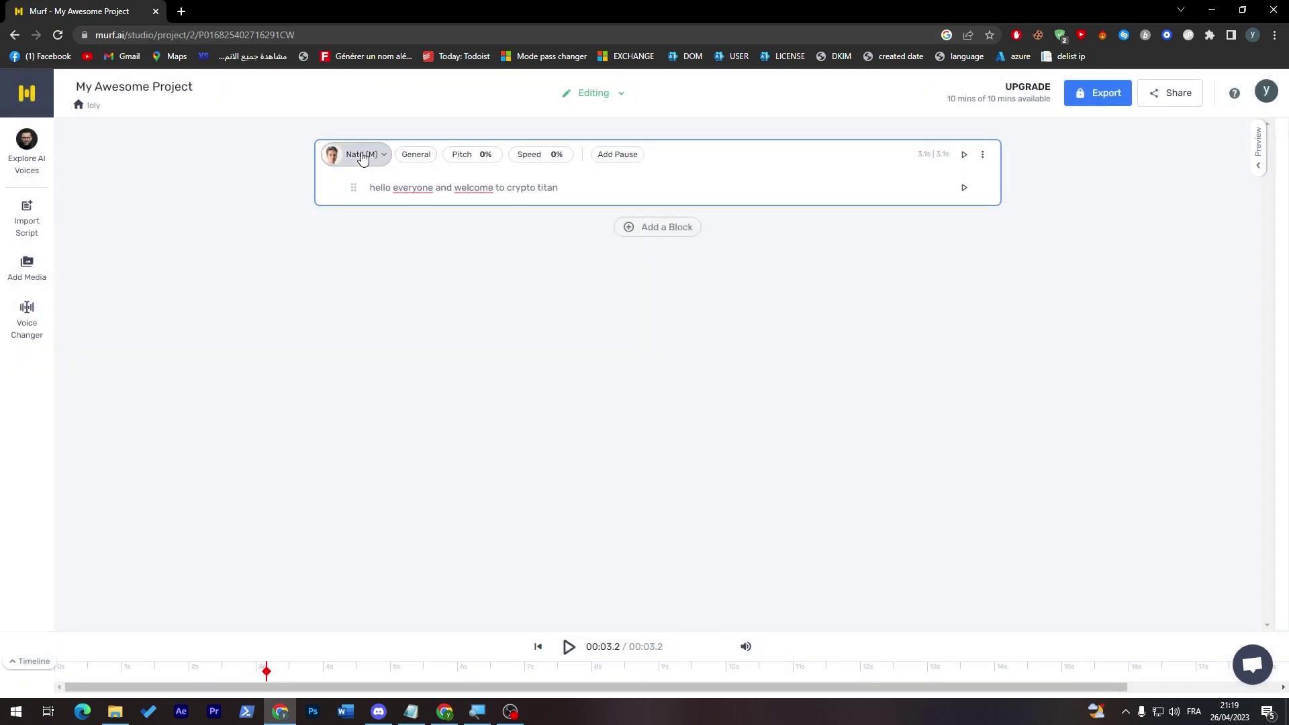
pyautogui.click(360, 155)
pyautogui.scroll(-2, 1132, 405)
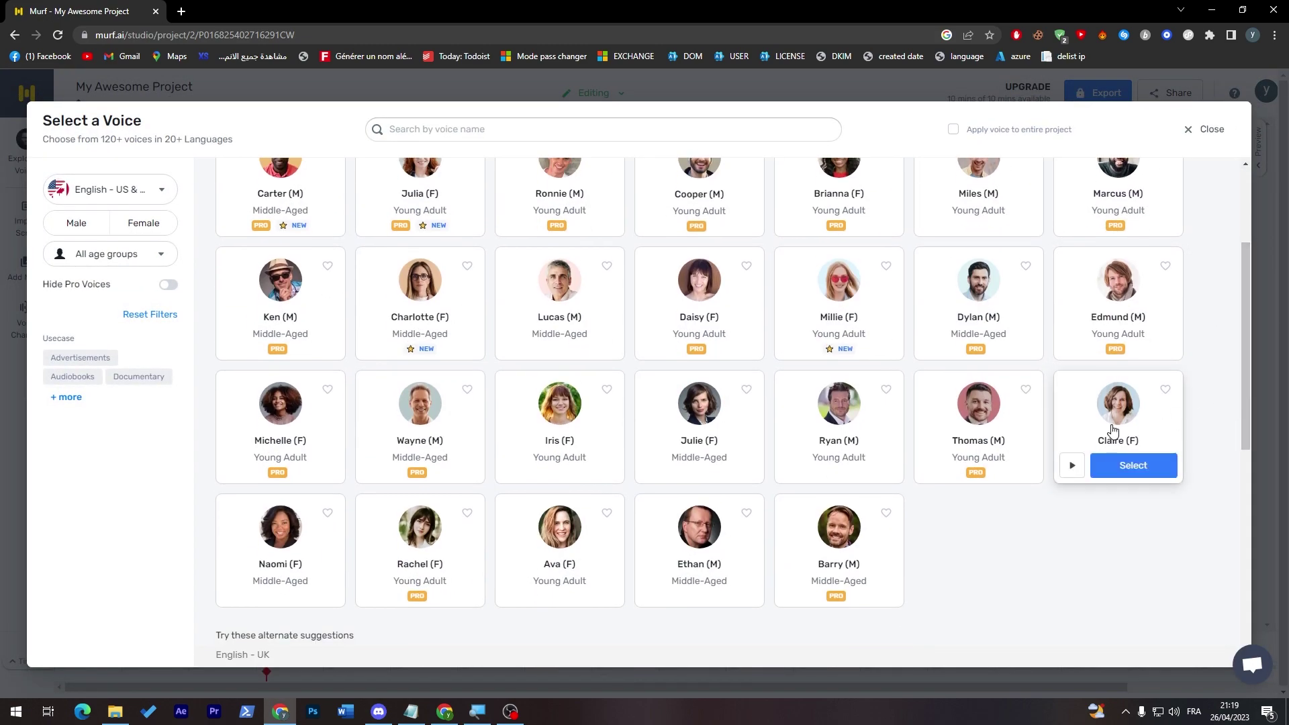
pyautogui.click(1072, 466)
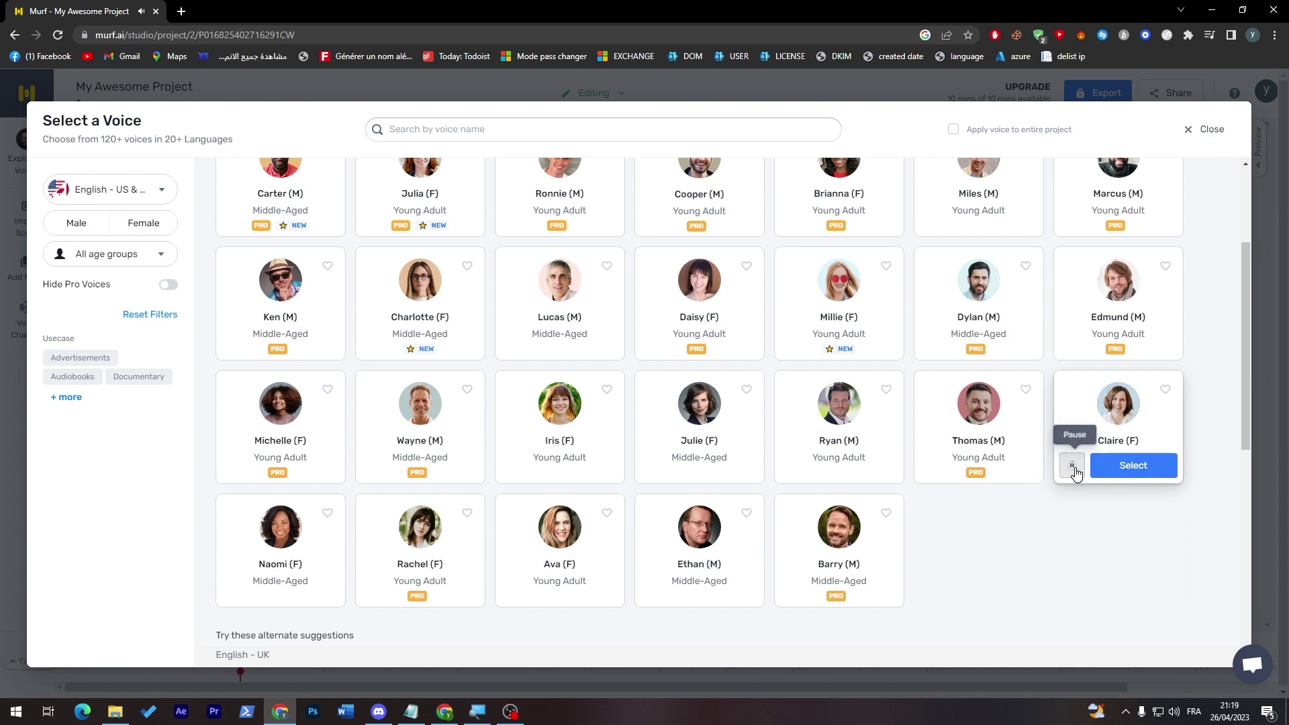
pyautogui.click(1072, 465)
pyautogui.moveTo(559, 423)
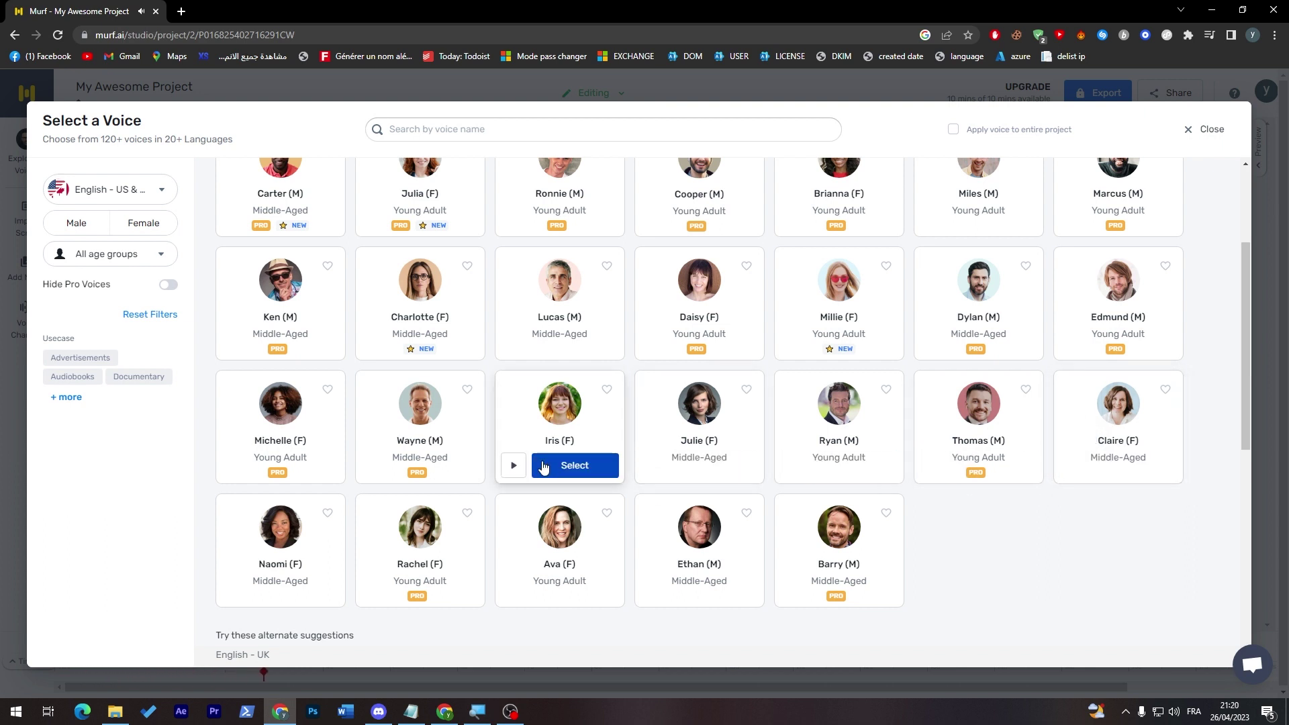
pyautogui.click(1133, 465)
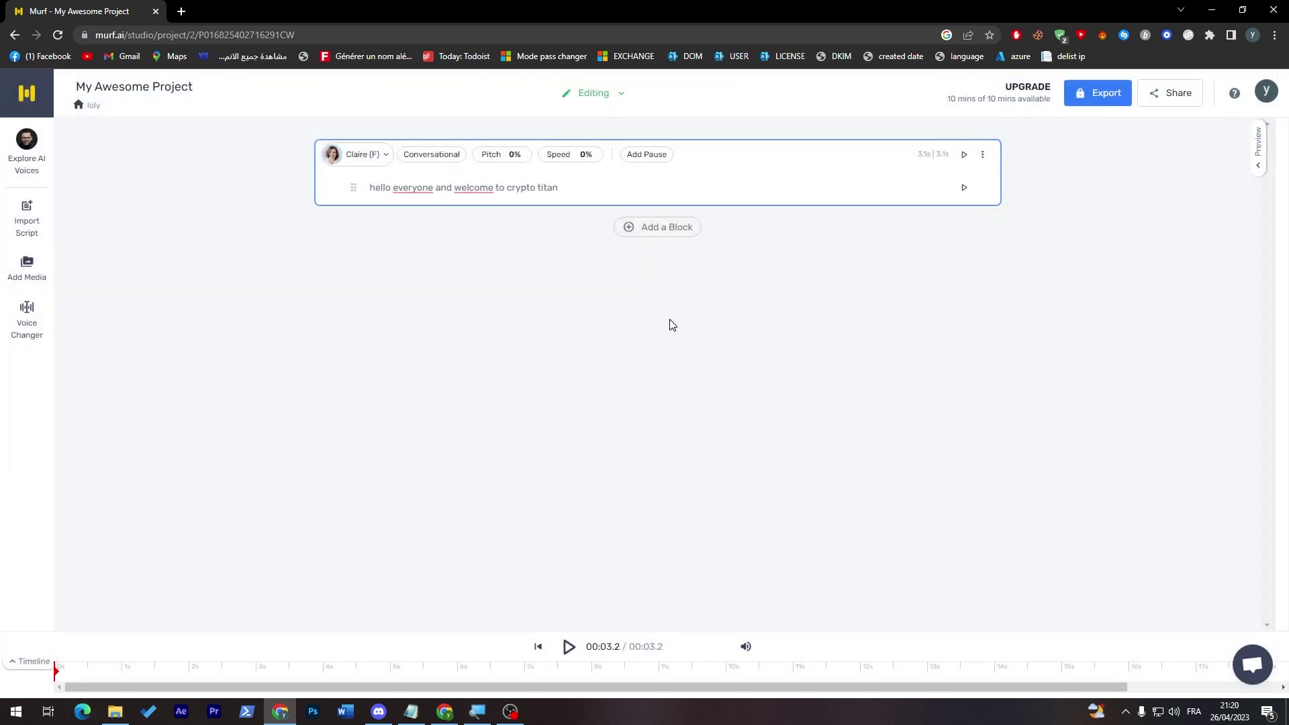
pyautogui.click(570, 646)
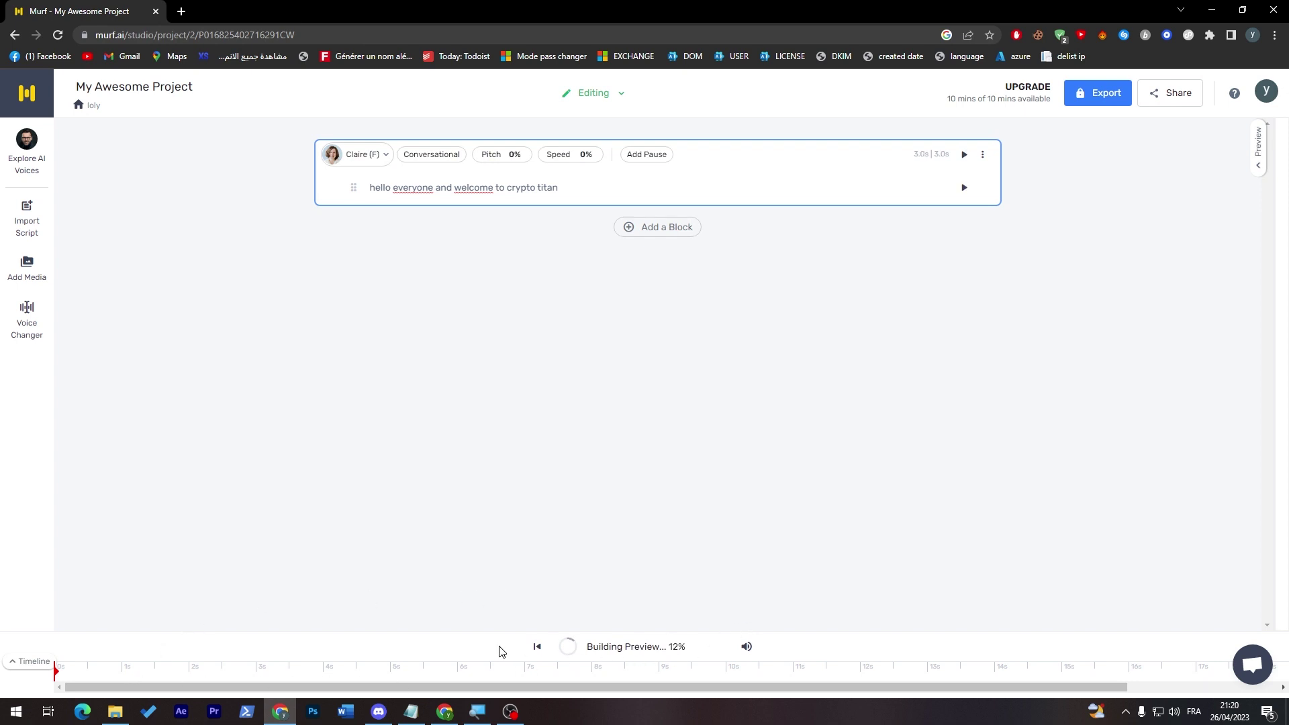
# Step: Replay the intro in Claire's voice, then switch the block to Iris (F)
pyautogui.click(568, 649)
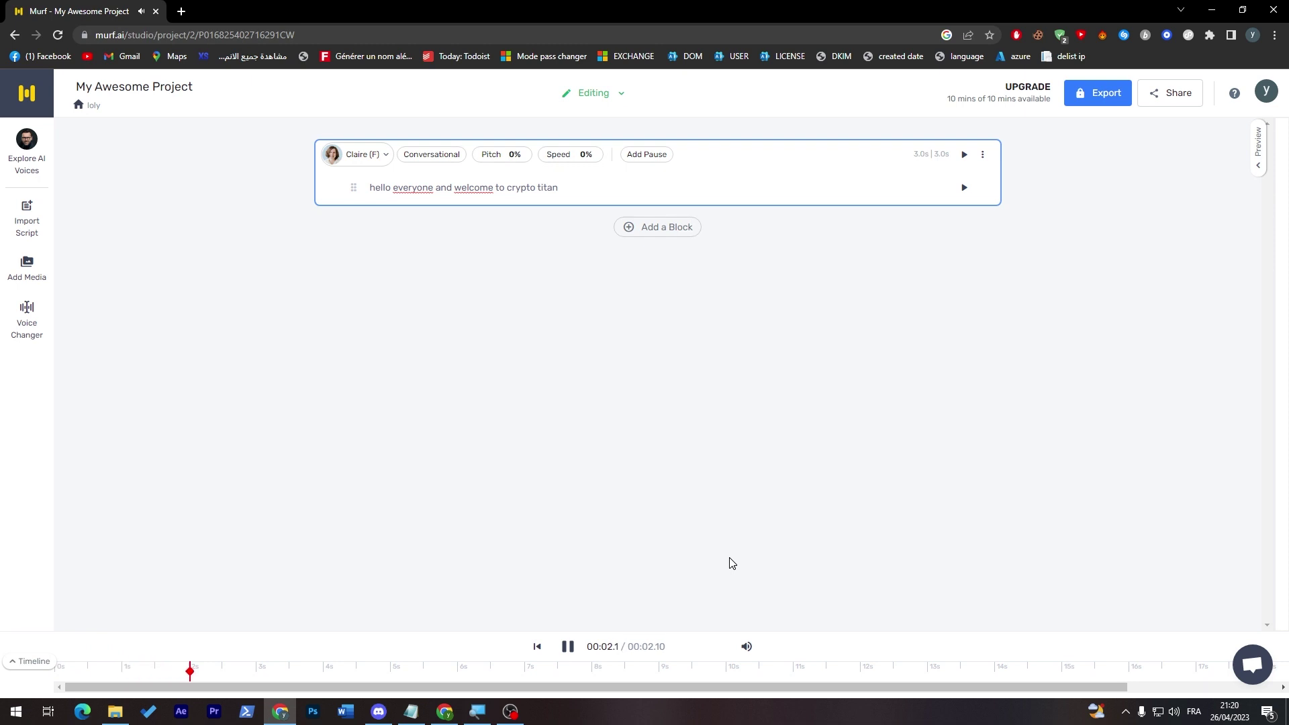
pyautogui.click(570, 647)
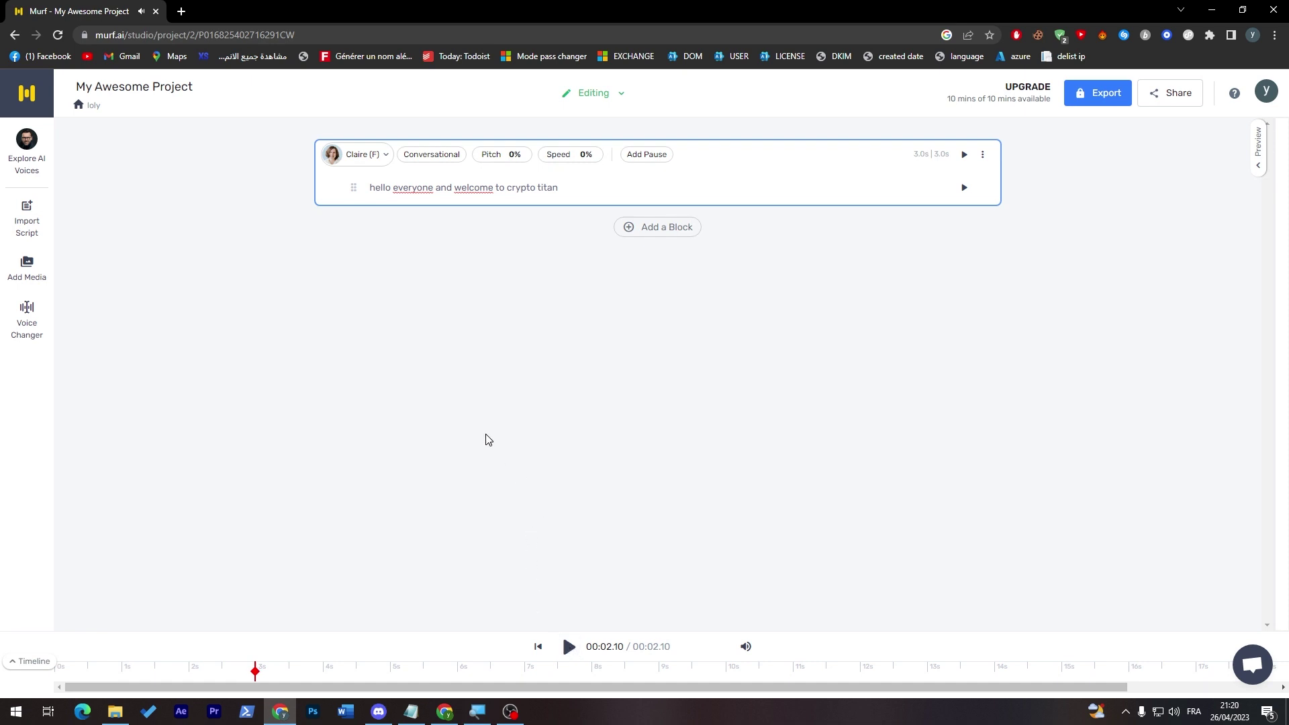
pyautogui.click(562, 192)
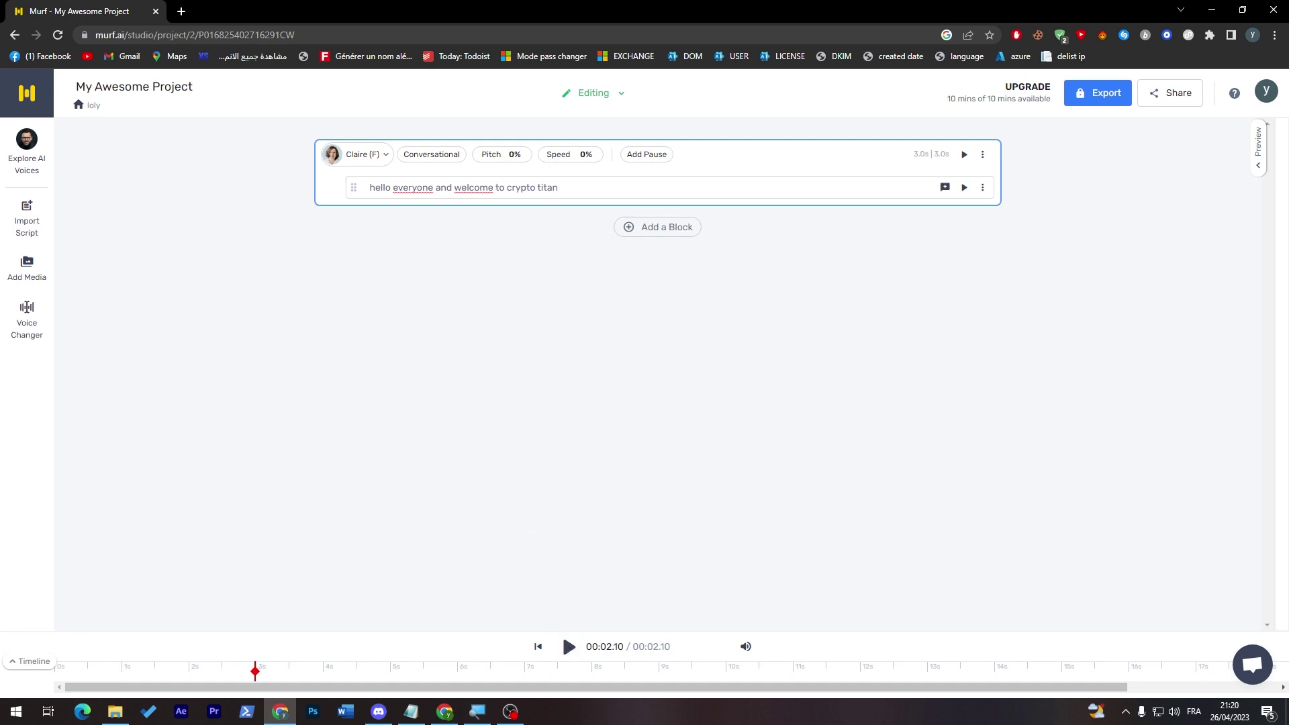
pyautogui.click(363, 154)
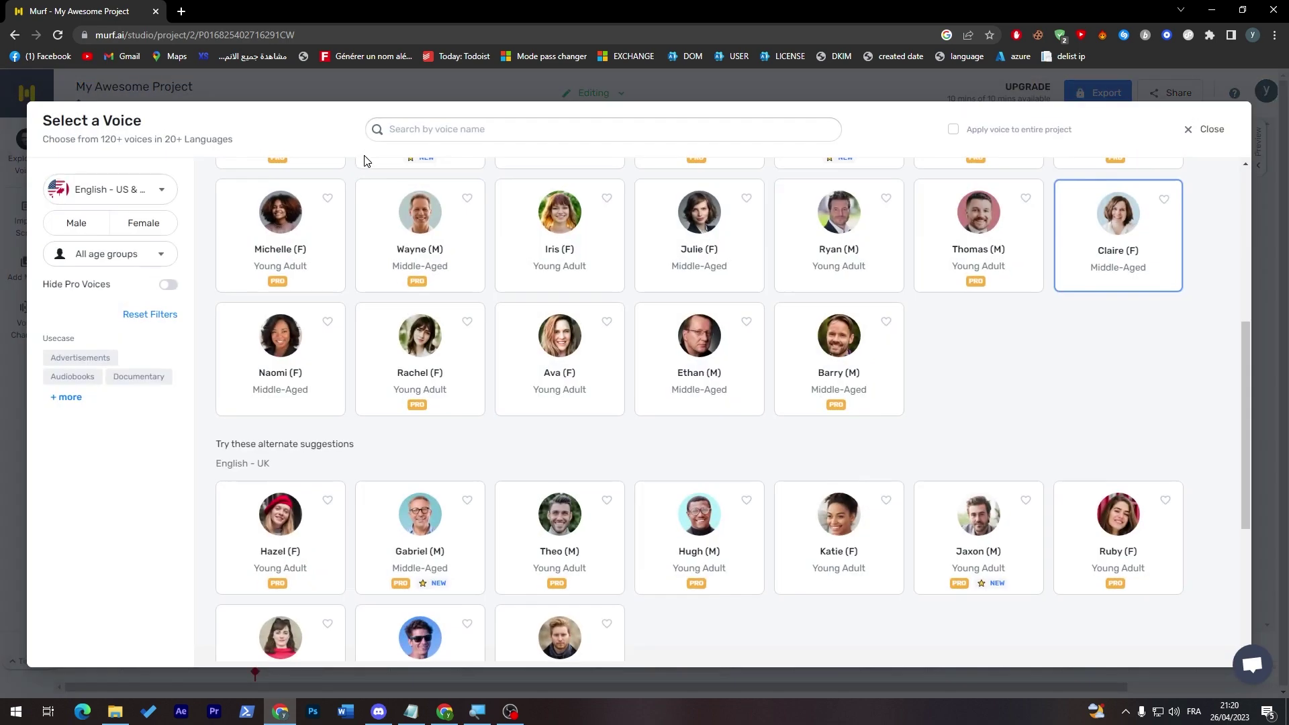
pyautogui.moveTo(558, 236)
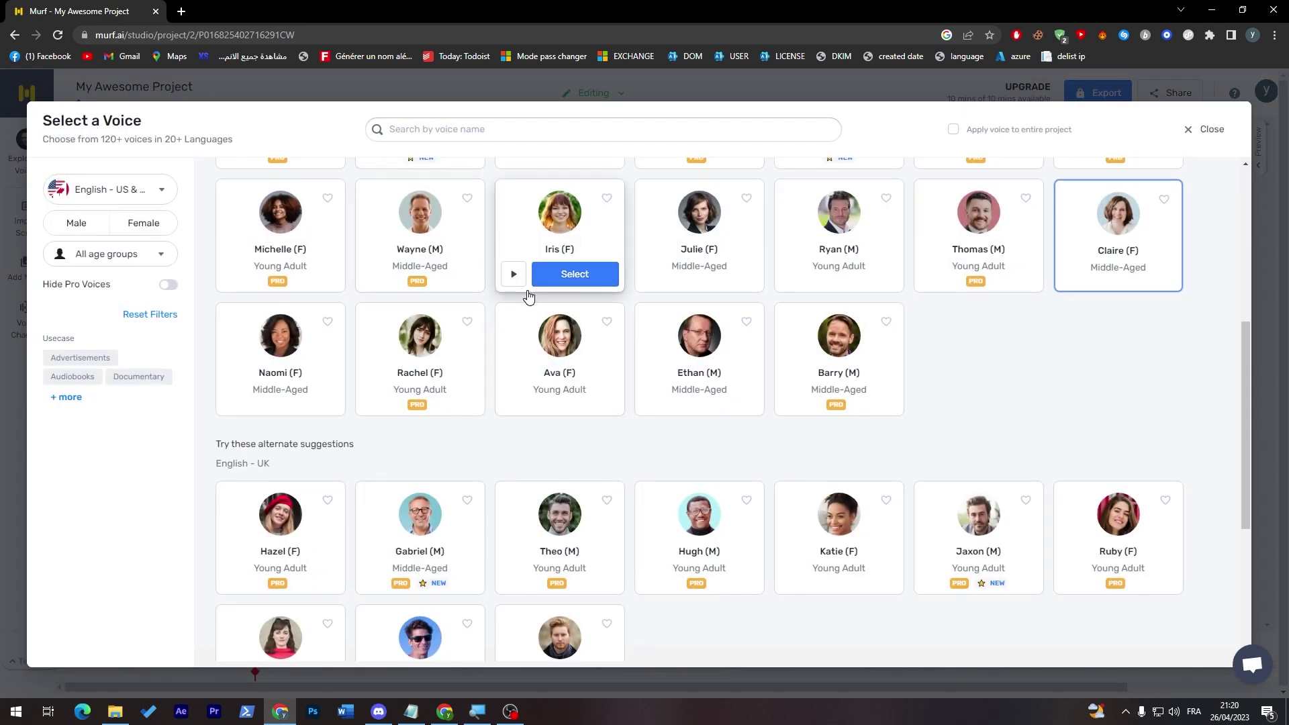
pyautogui.click(574, 274)
# Step: Rewind to the start, select the intro sentence, and open a new browser tab
pyautogui.moveTo(255, 670); pyautogui.dragTo(56, 671)
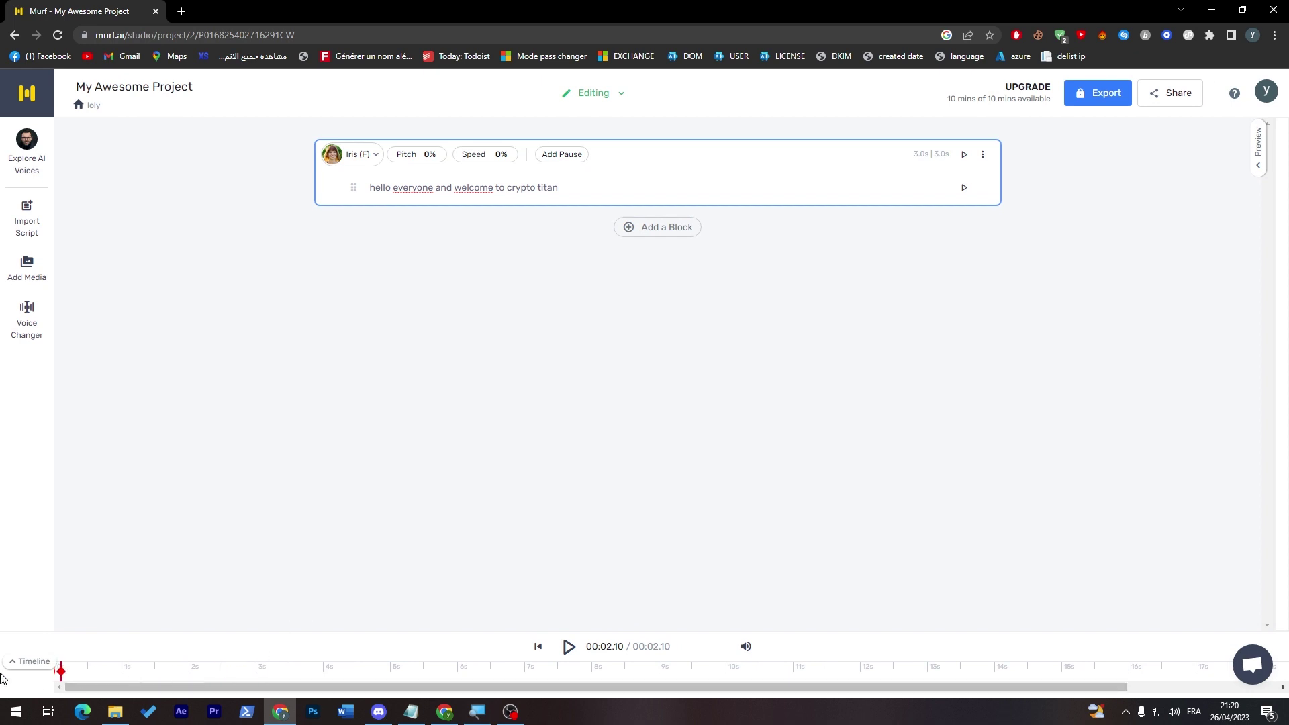
pyautogui.tripleClick(564, 188)
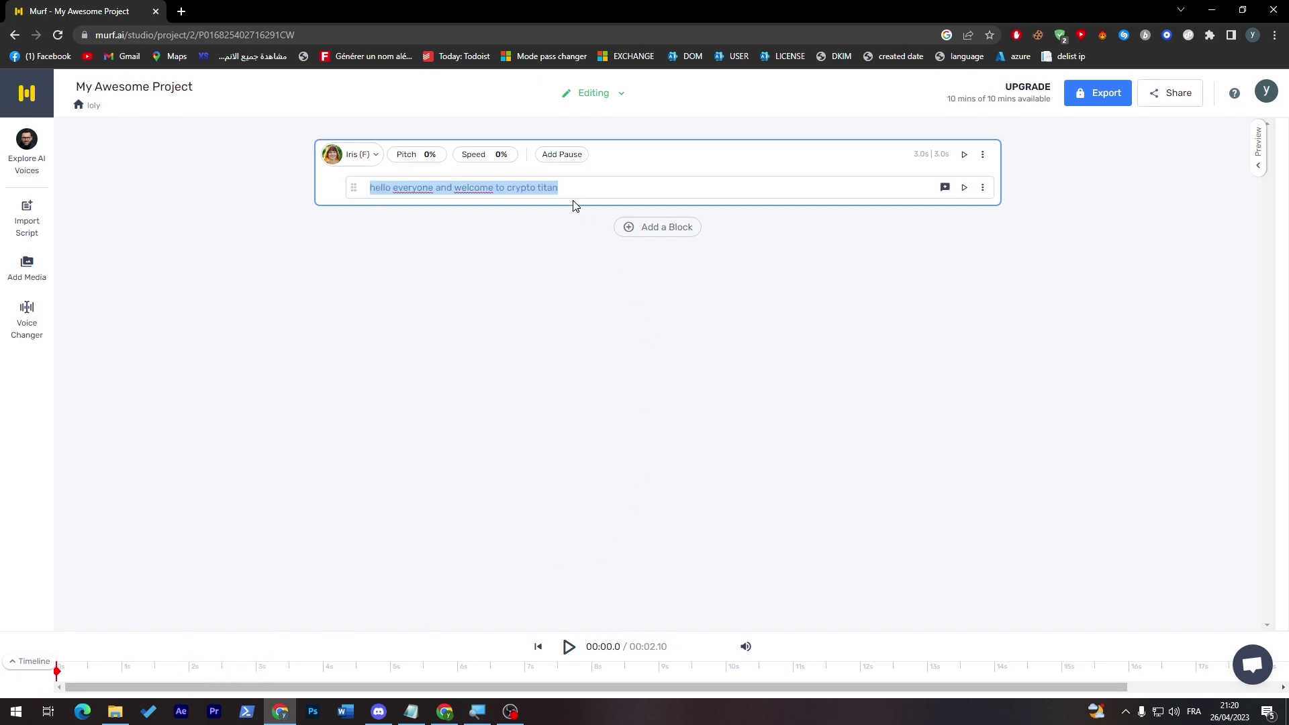
pyautogui.click(184, 11)
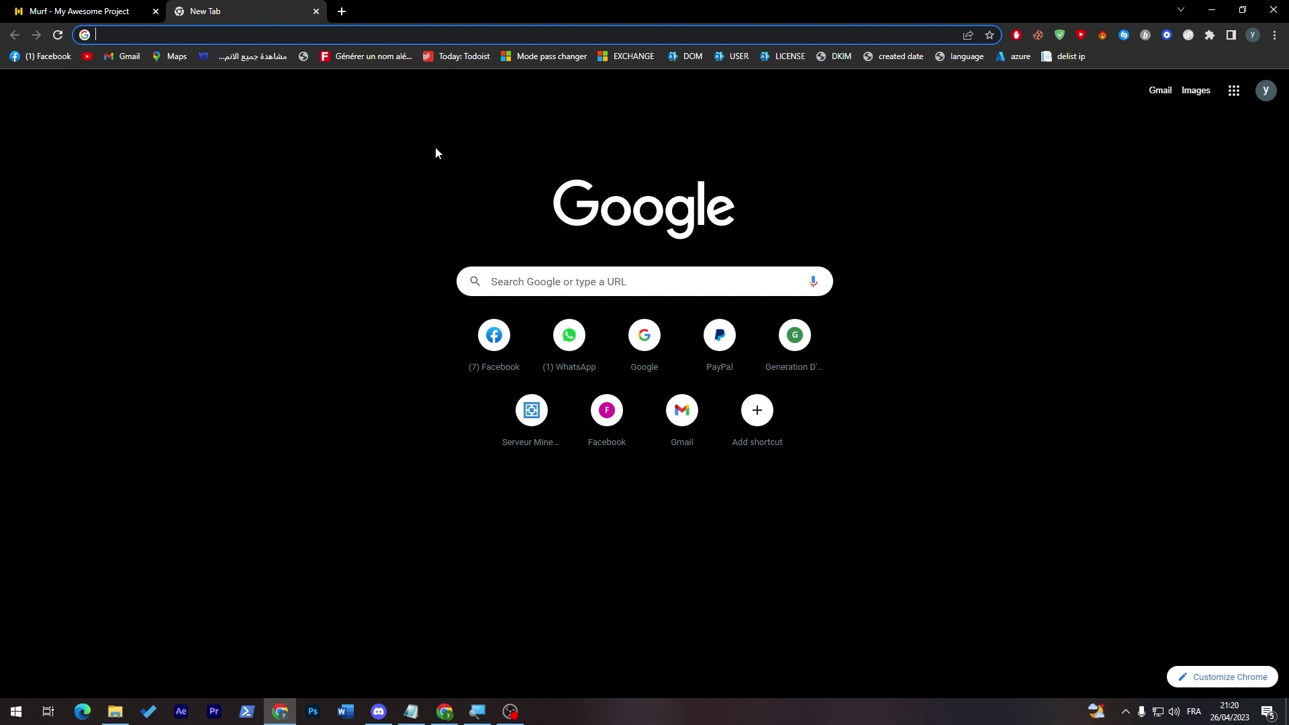
pyautogui.write('buzzf')
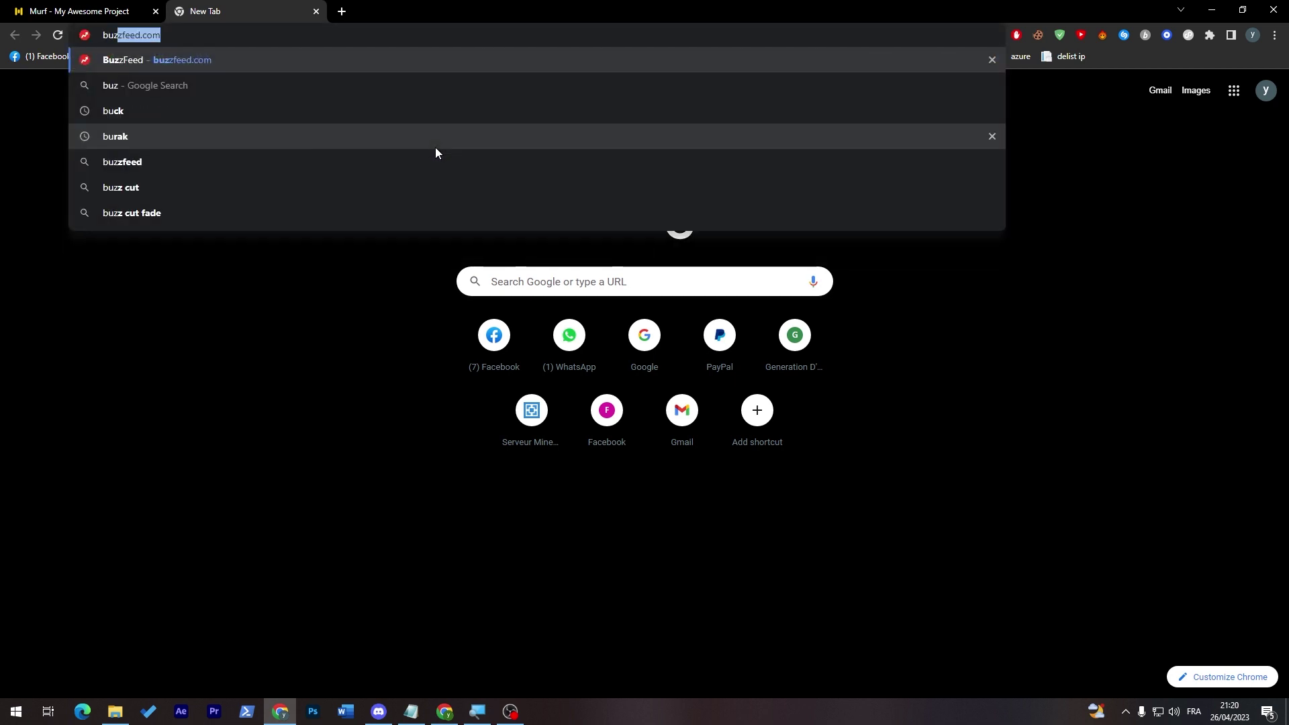
# Step: Go to the BuzzFeed homepage via the address-bar suggestions
pyautogui.press('BackSpace')
pyautogui.press('BackSpace')
pyautogui.press('Up')
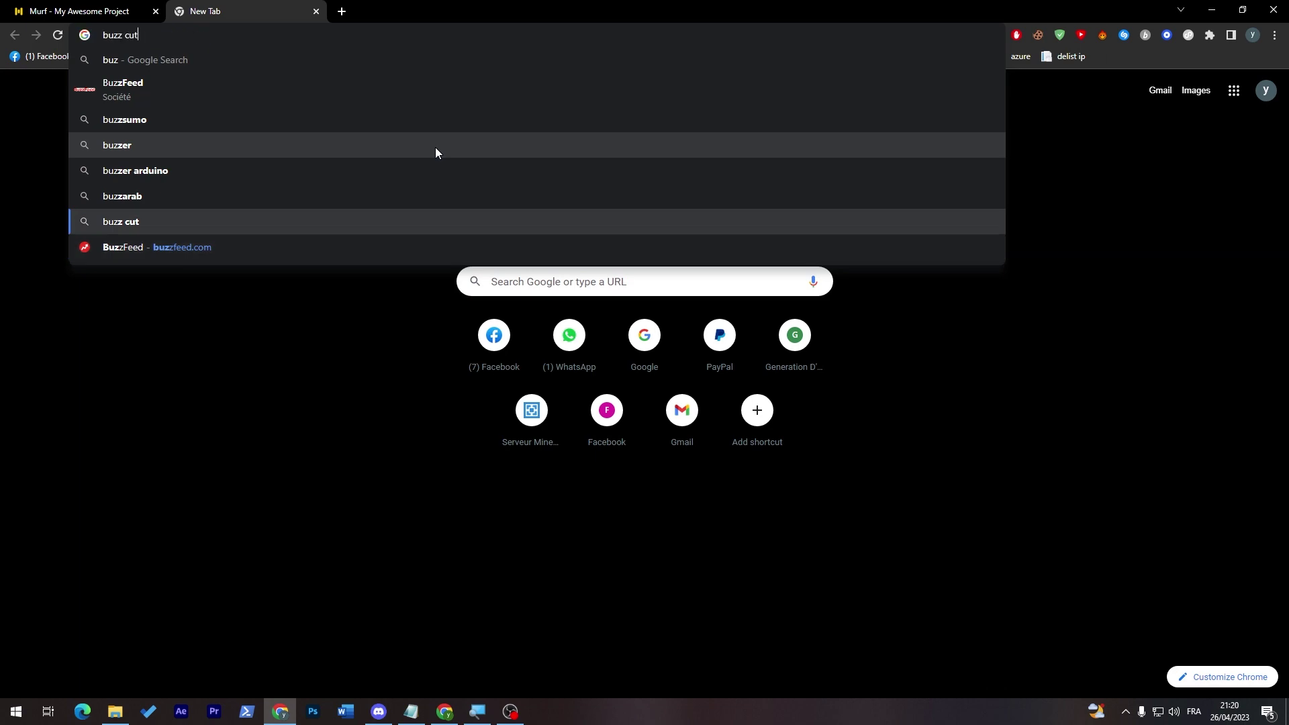
pyautogui.press('Up')
pyautogui.press('Down')
pyautogui.press('Down')
pyautogui.press('Return')
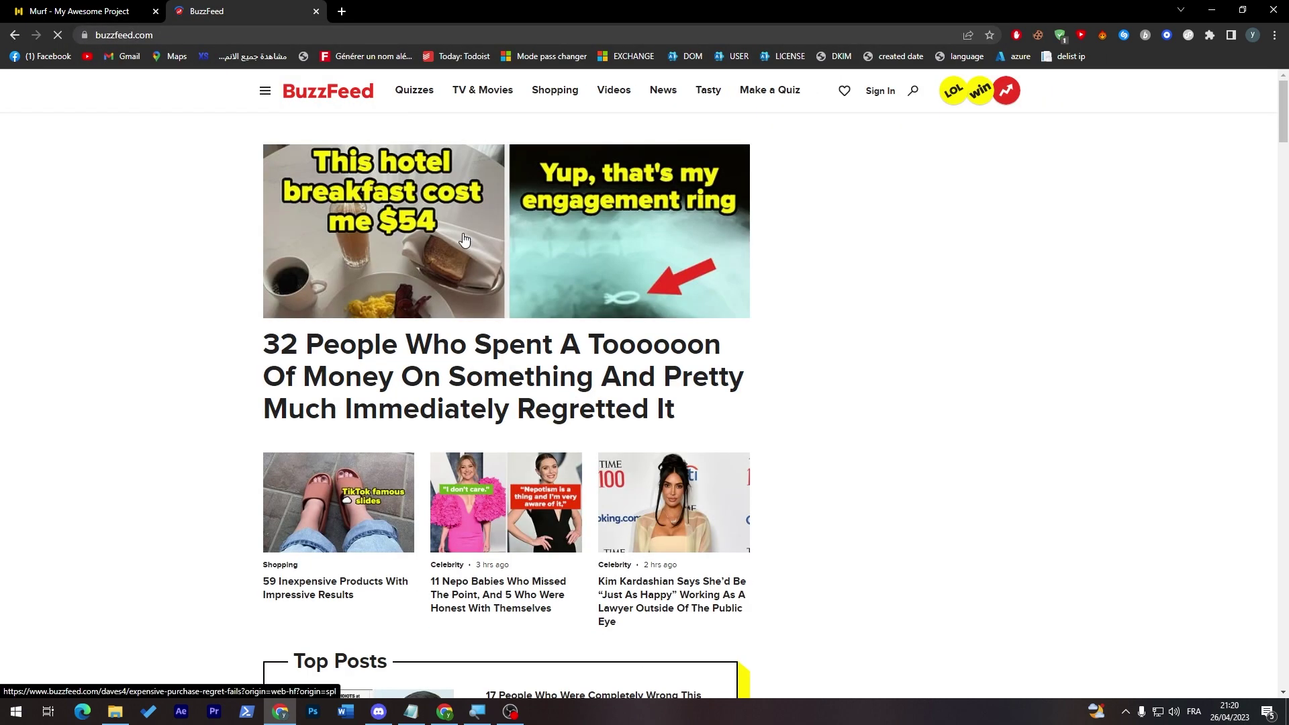
# Step: Open BuzzFeed's dating app screenshots article, then return to the Murf project
pyautogui.click(605, 528)
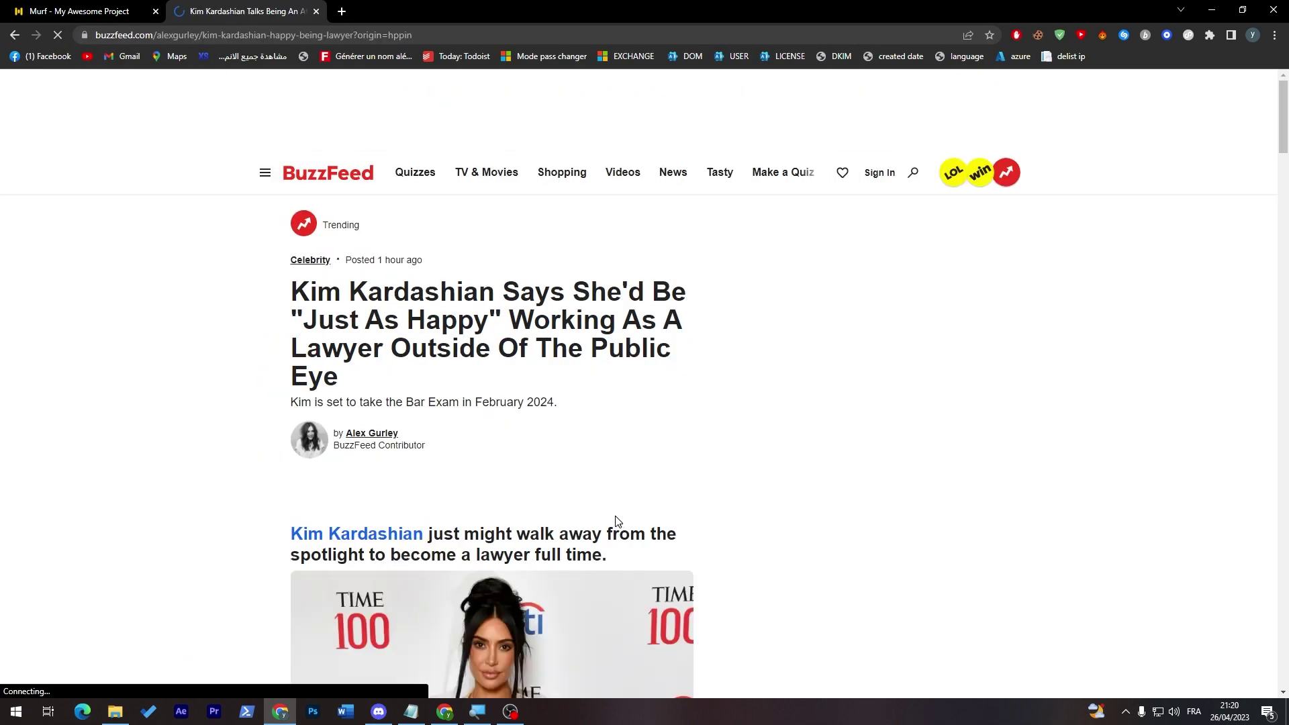
pyautogui.moveTo(1284, 101); pyautogui.dragTo(1285, 603)
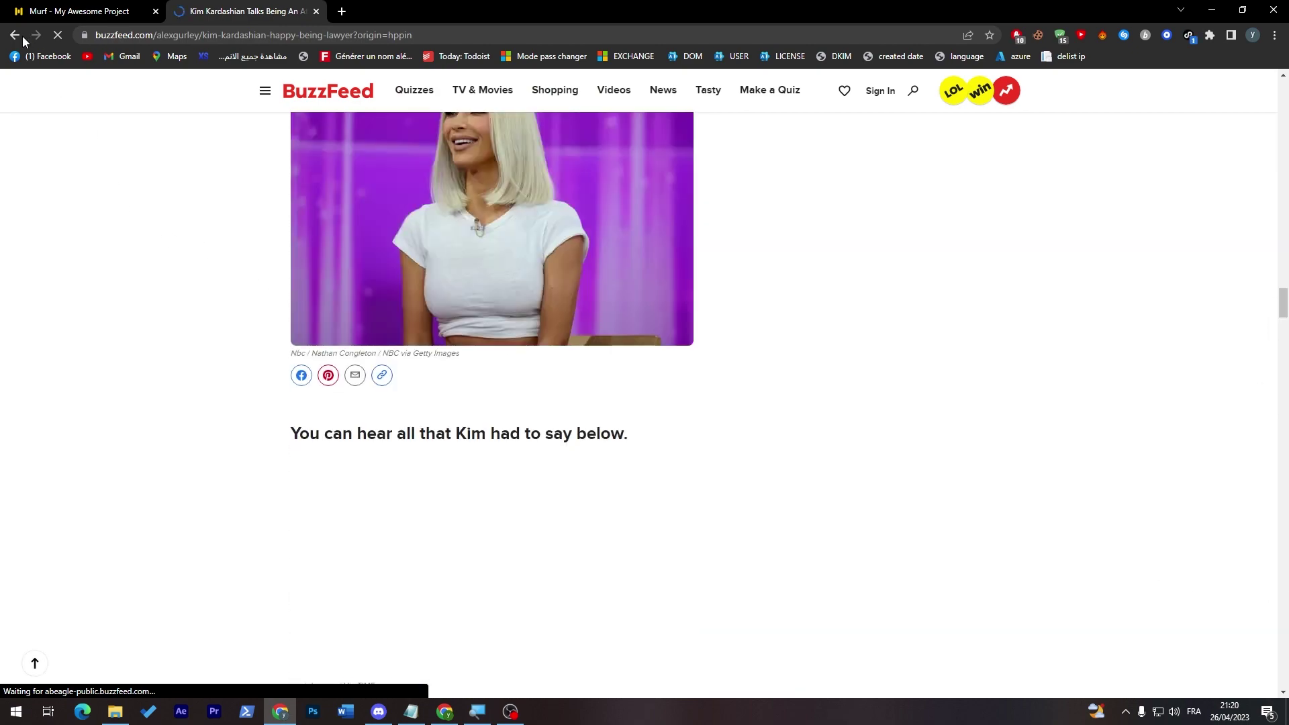
pyautogui.click(15, 34)
pyautogui.scroll(-5, 805, 263)
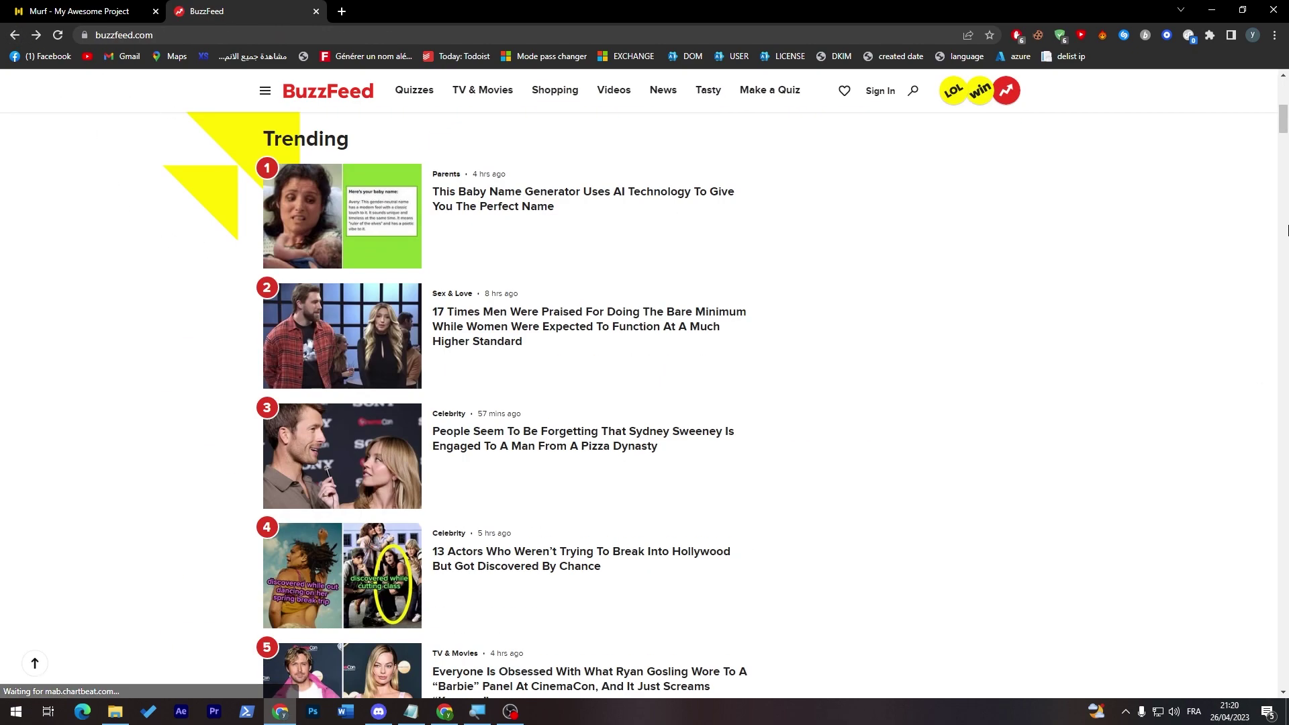
pyautogui.scroll(-4, 806, 263)
pyautogui.click(504, 376)
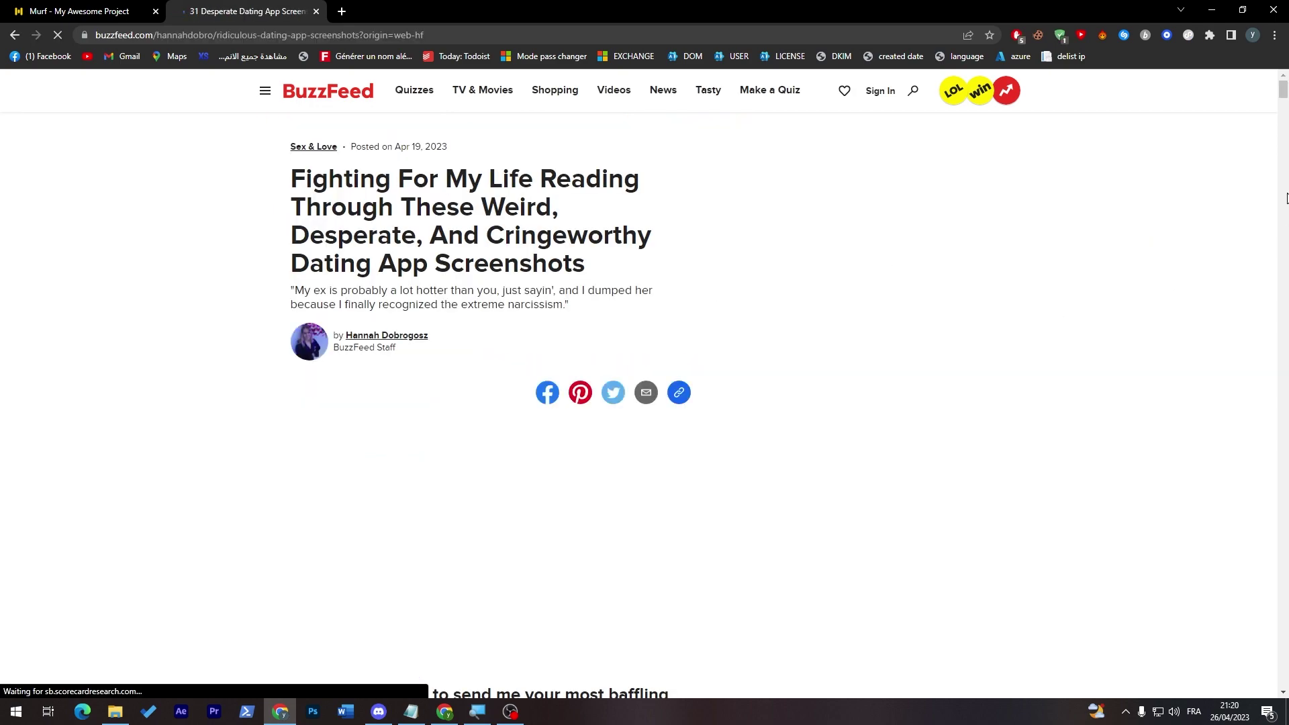
pyautogui.scroll(-5, 645, 403)
pyautogui.scroll(-5, 644, 403)
pyautogui.moveTo(1284, 121)
pyautogui.mouseDown()
pyautogui.moveTo(1283, 247)
pyautogui.moveTo(1283, 216)
pyautogui.mouseUp()
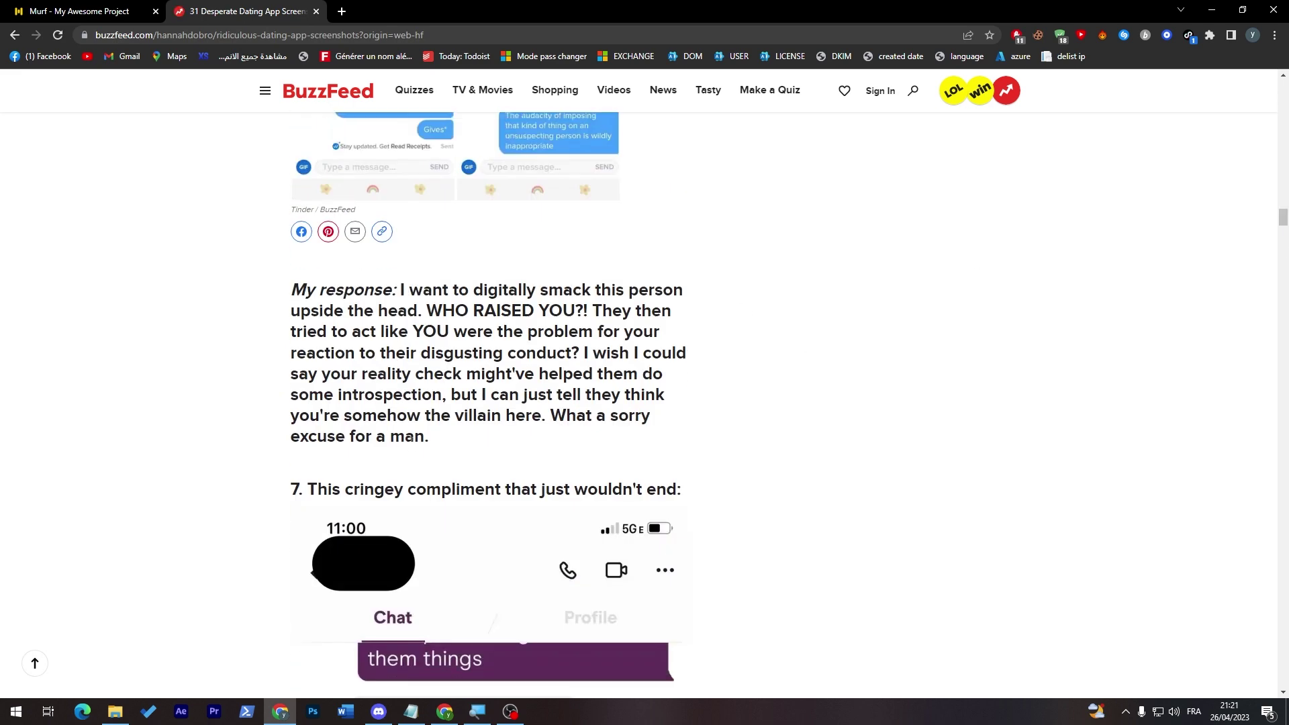
pyautogui.moveTo(431, 441); pyautogui.dragTo(291, 290)
pyautogui.click(79, 11)
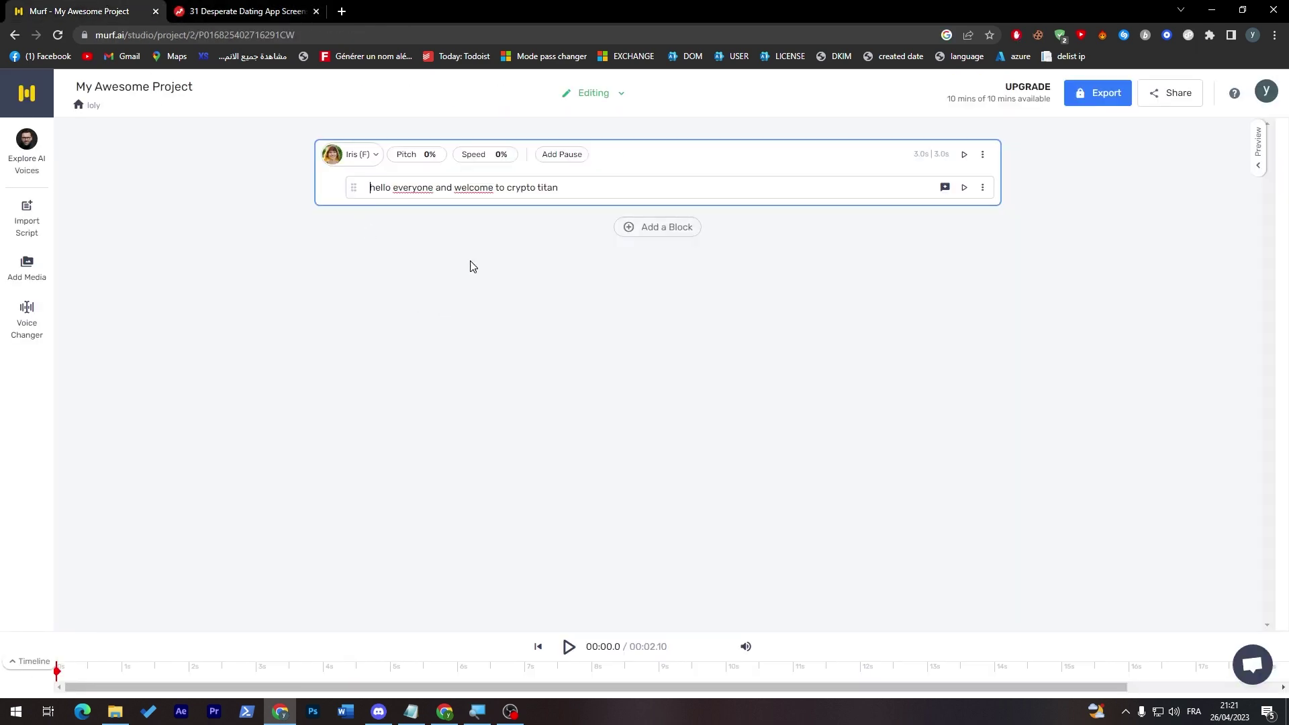
# Step: Paste the BuzzFeed 'My response' paragraph as one unsplit block below the intro
pyautogui.hotkey('ctrl', 'a')
pyautogui.hotkey('ctrl', 'v')
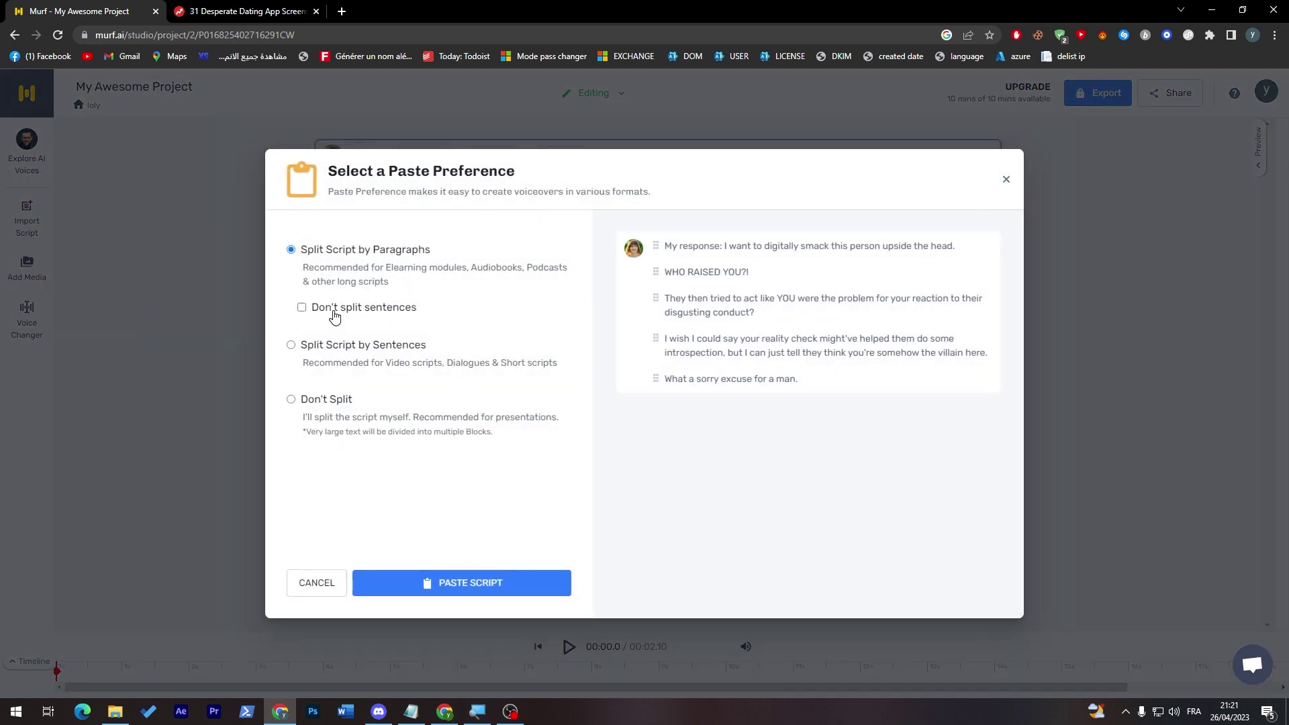
pyautogui.click(291, 399)
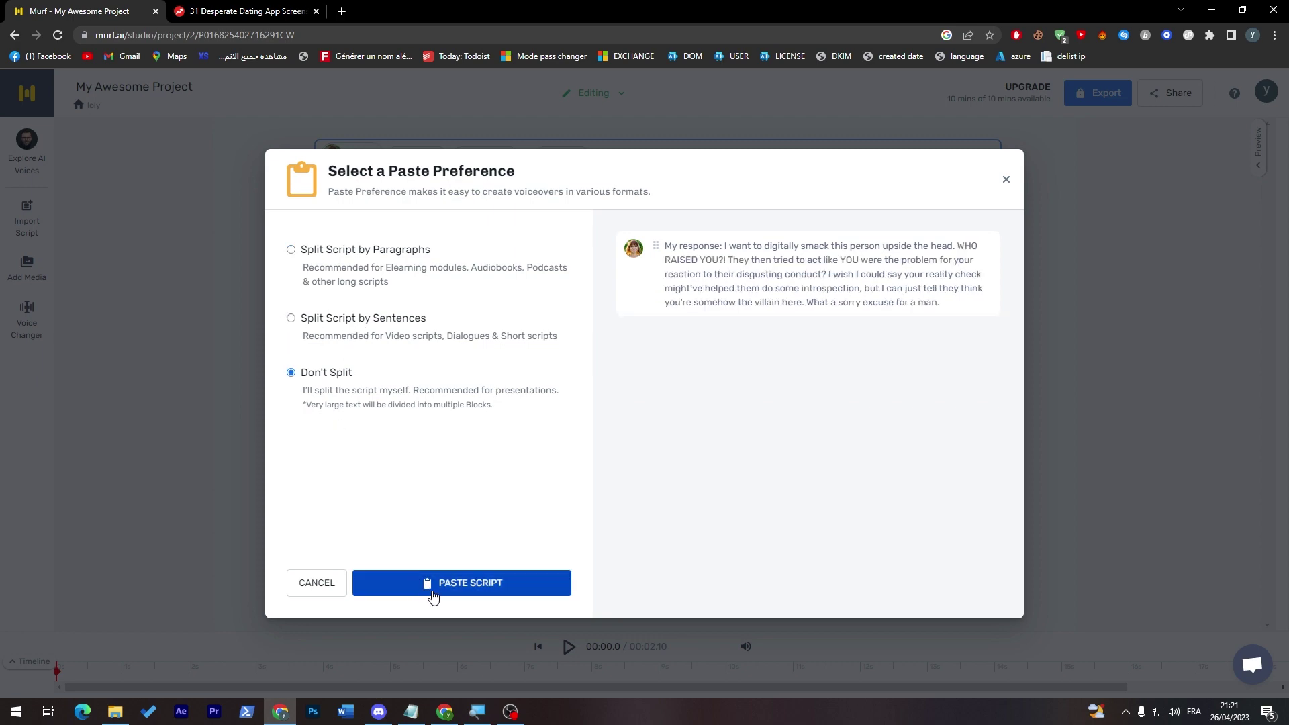
pyautogui.click(434, 585)
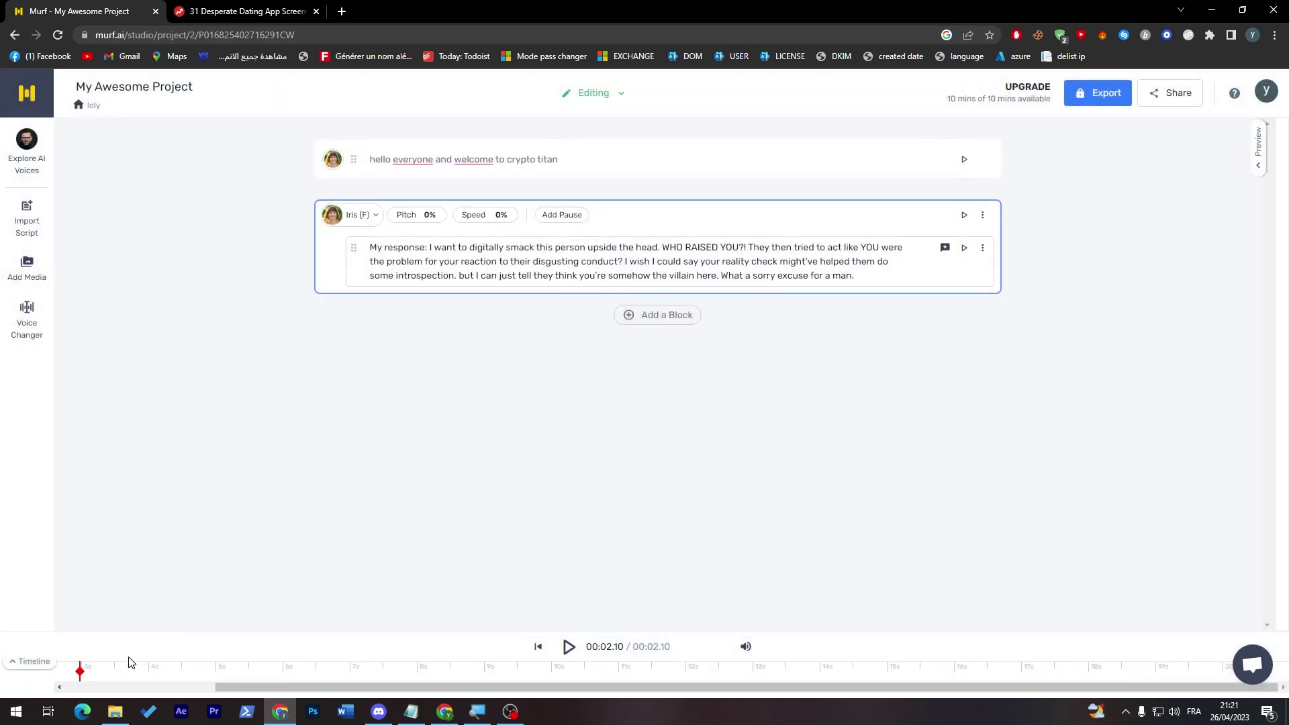
# Step: Generate the 25.9-second paragraph voiceover and play the 29.3-second project from the start
pyautogui.click(78, 670)
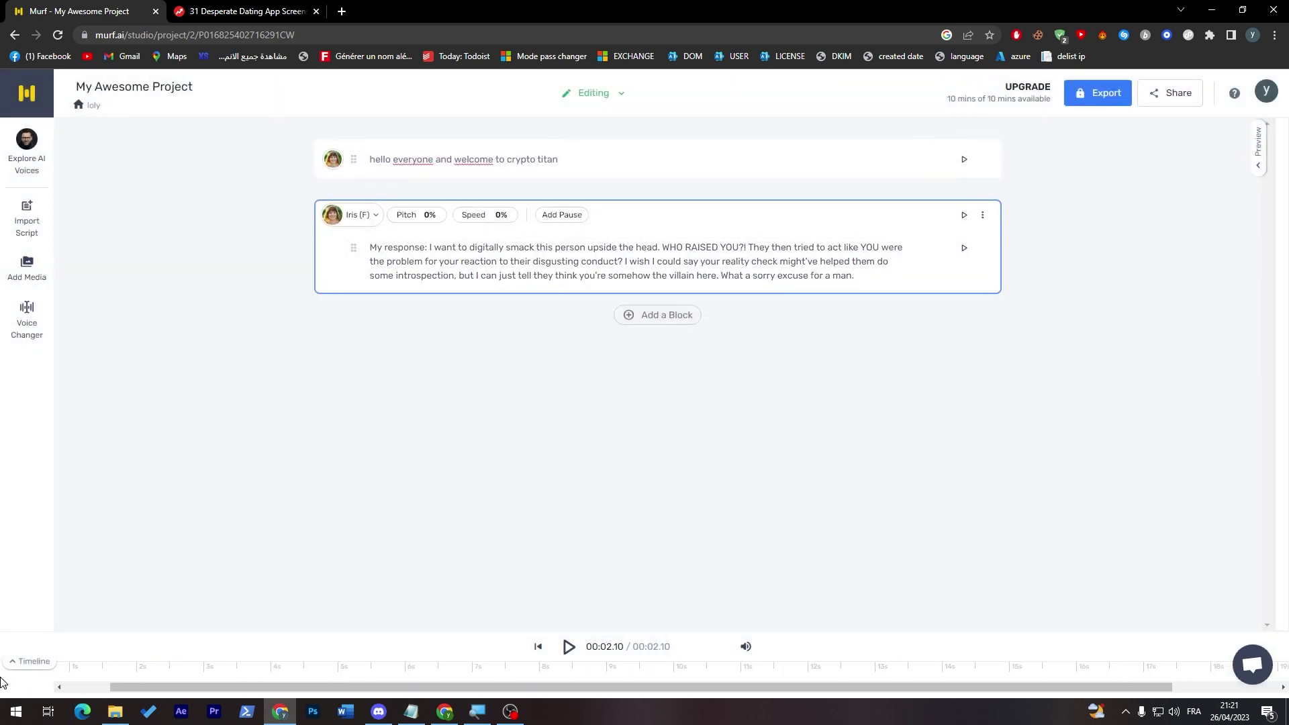
pyautogui.click(568, 646)
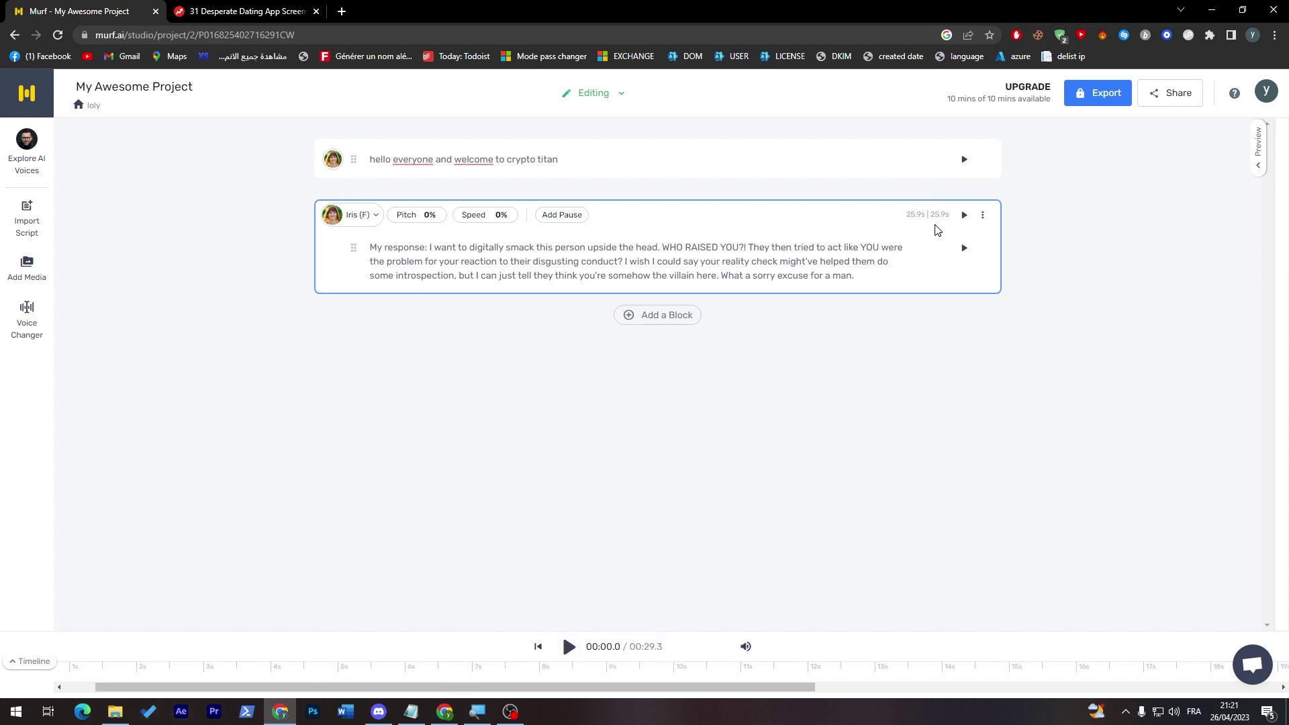
pyautogui.moveTo(433, 688); pyautogui.dragTo(101, 687)
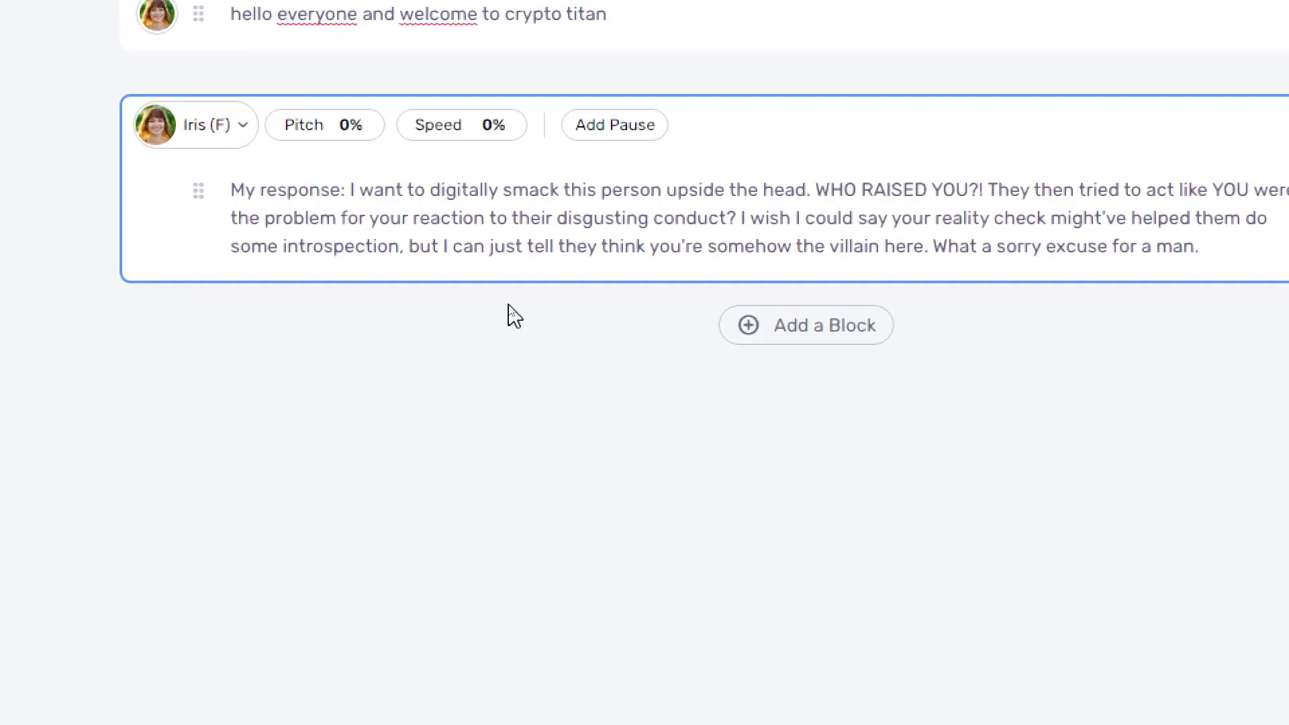
pyautogui.click(964, 215)
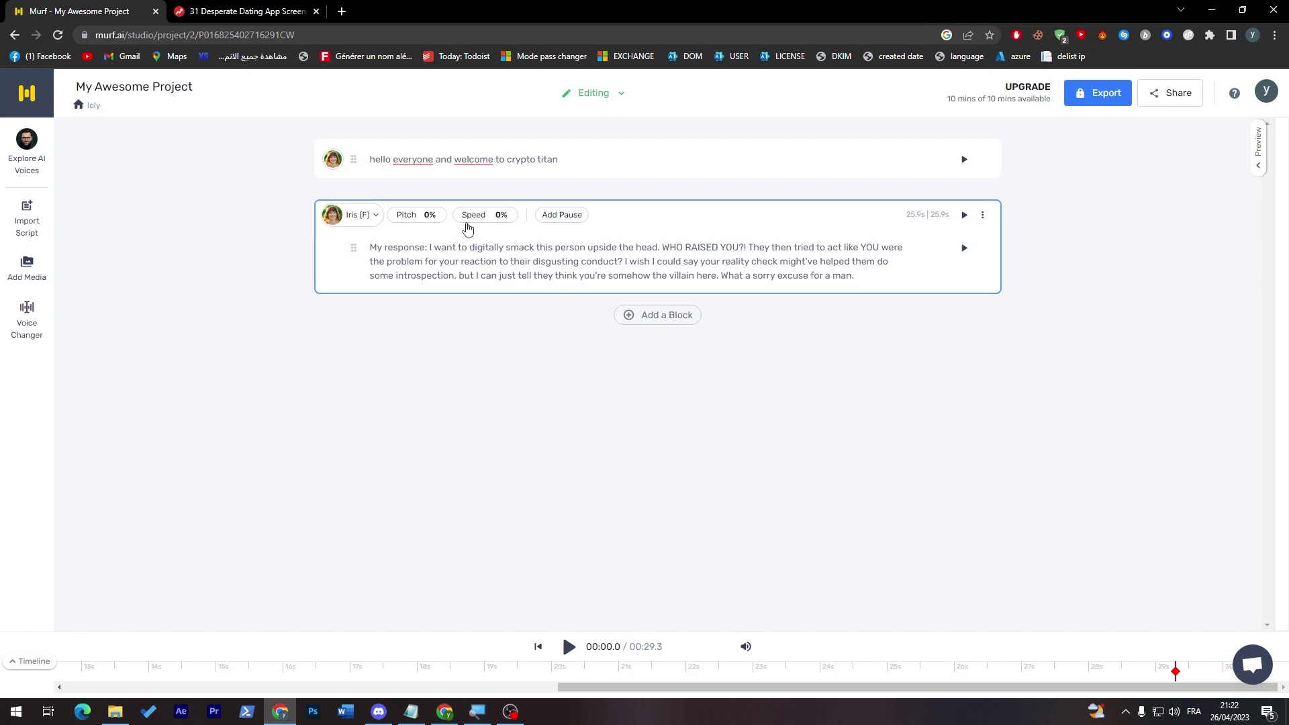
# Step: Preview Nate (M) and make him the article block's voice instead of Iris
pyautogui.click(360, 214)
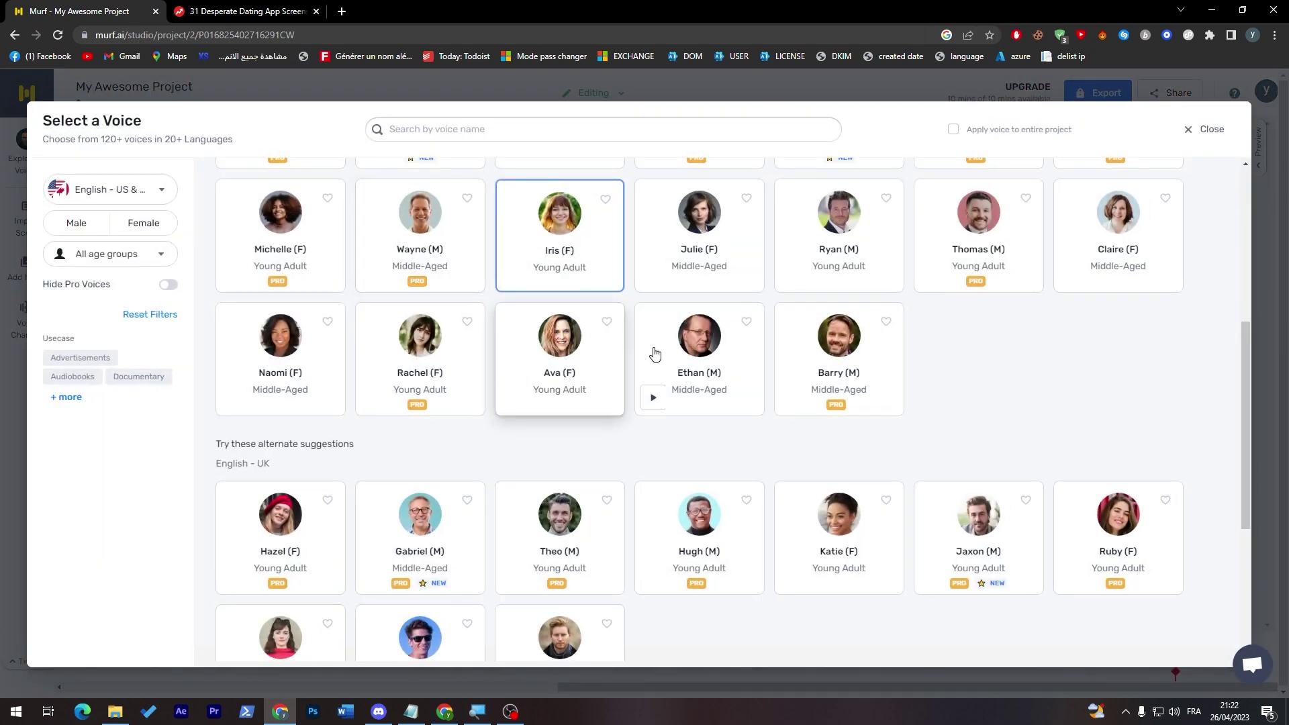
pyautogui.moveTo(1241, 348); pyautogui.dragTo(1244, 182)
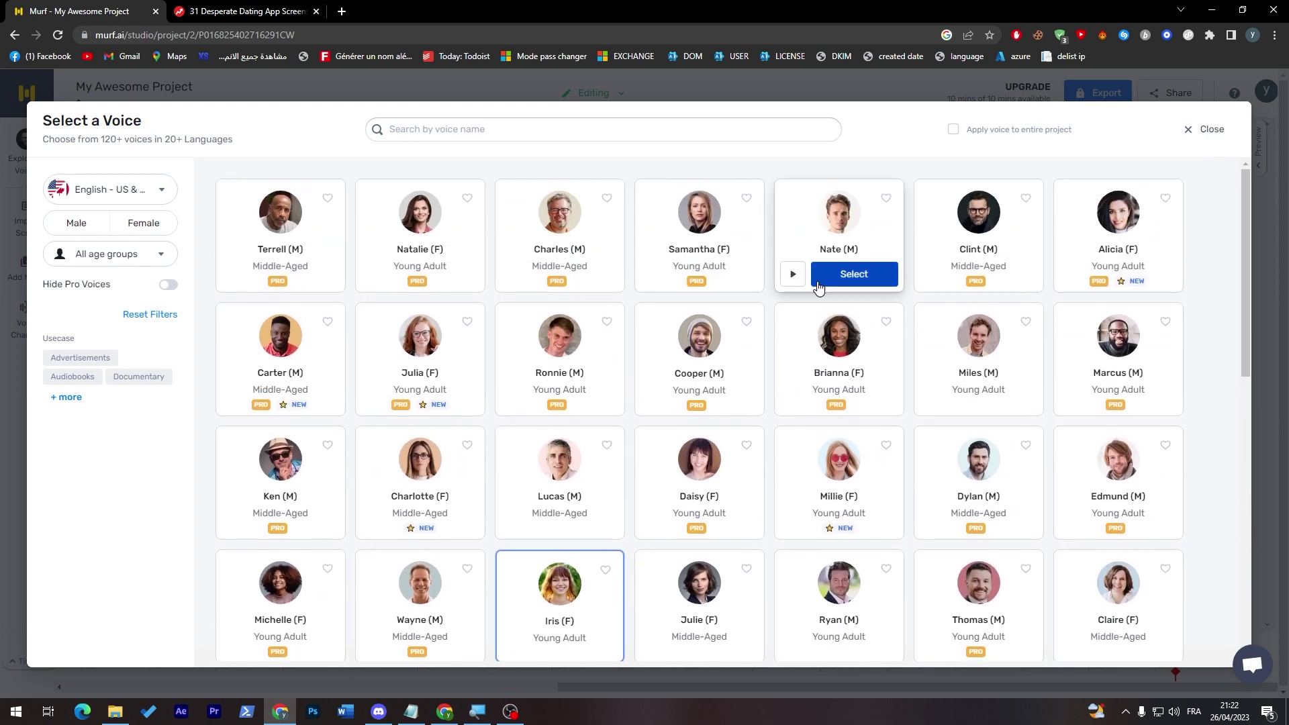
pyautogui.click(792, 274)
pyautogui.moveTo(839, 357)
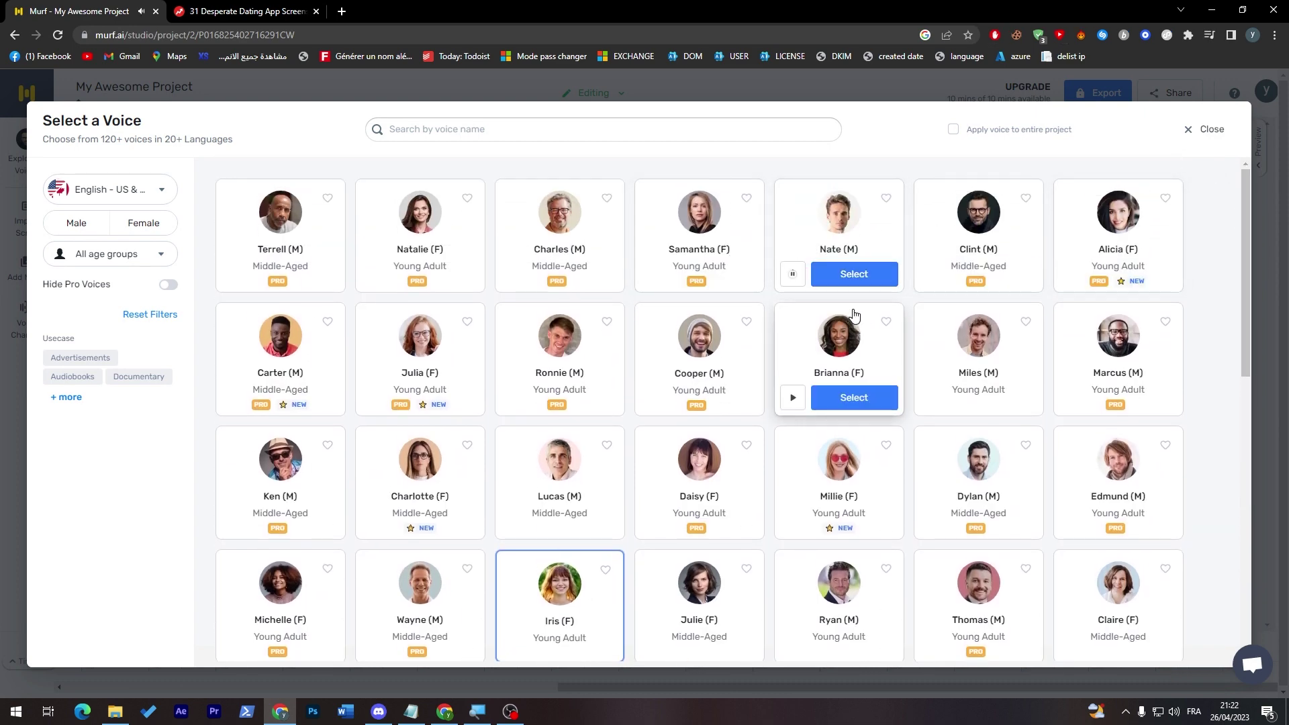
pyautogui.click(854, 274)
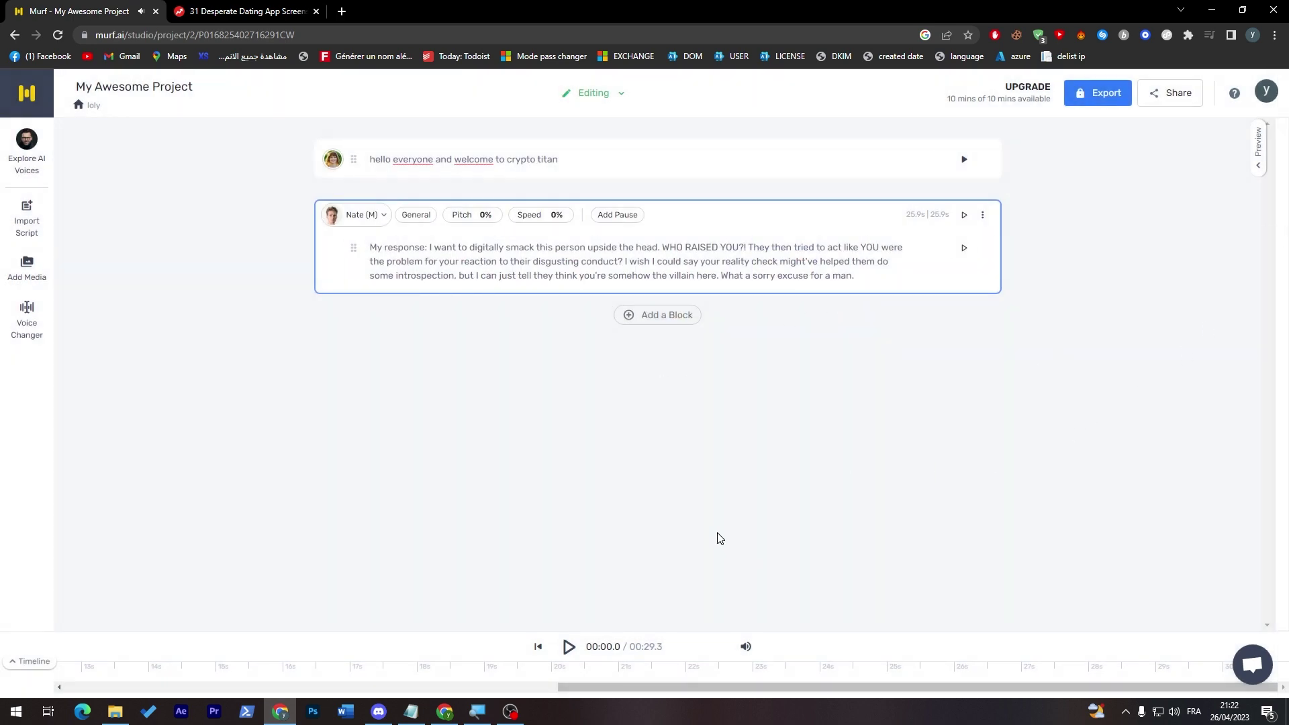
# Step: Regenerate the article audio in Nate's voice (21.0 s) and play the project from the start
pyautogui.click(964, 249)
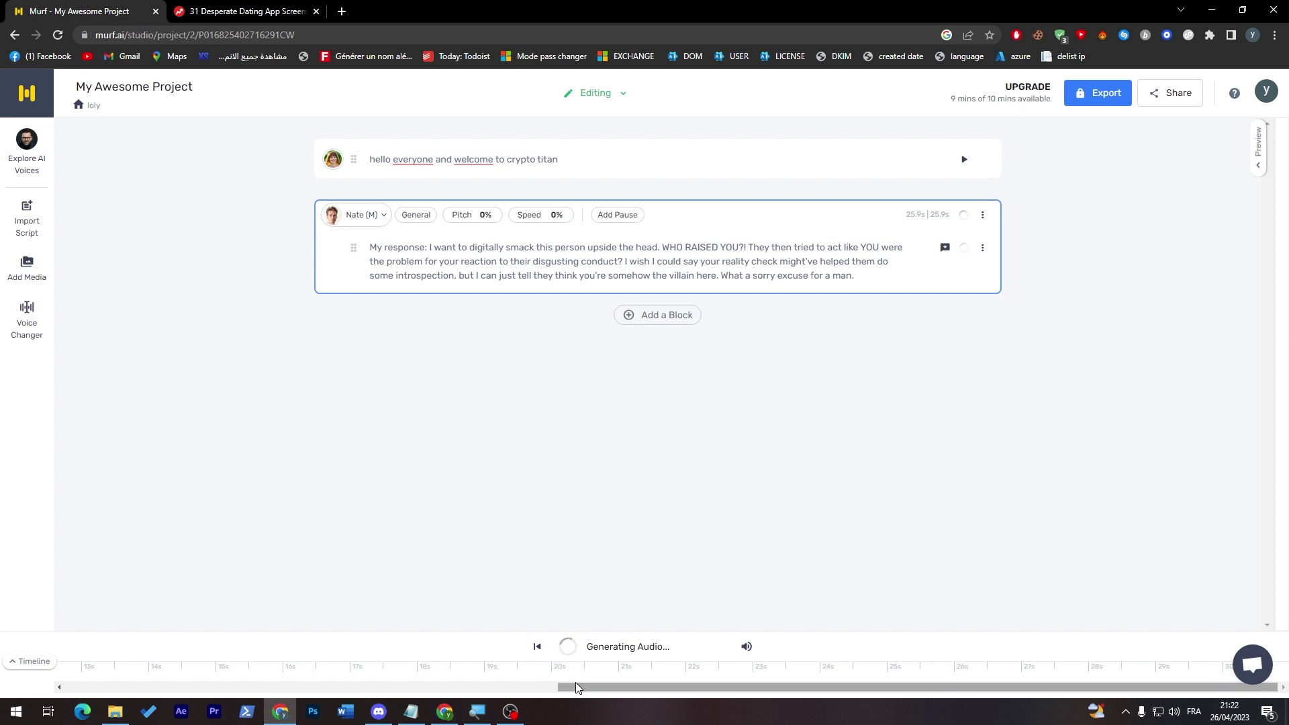
pyautogui.moveTo(574, 686); pyautogui.dragTo(435, 687)
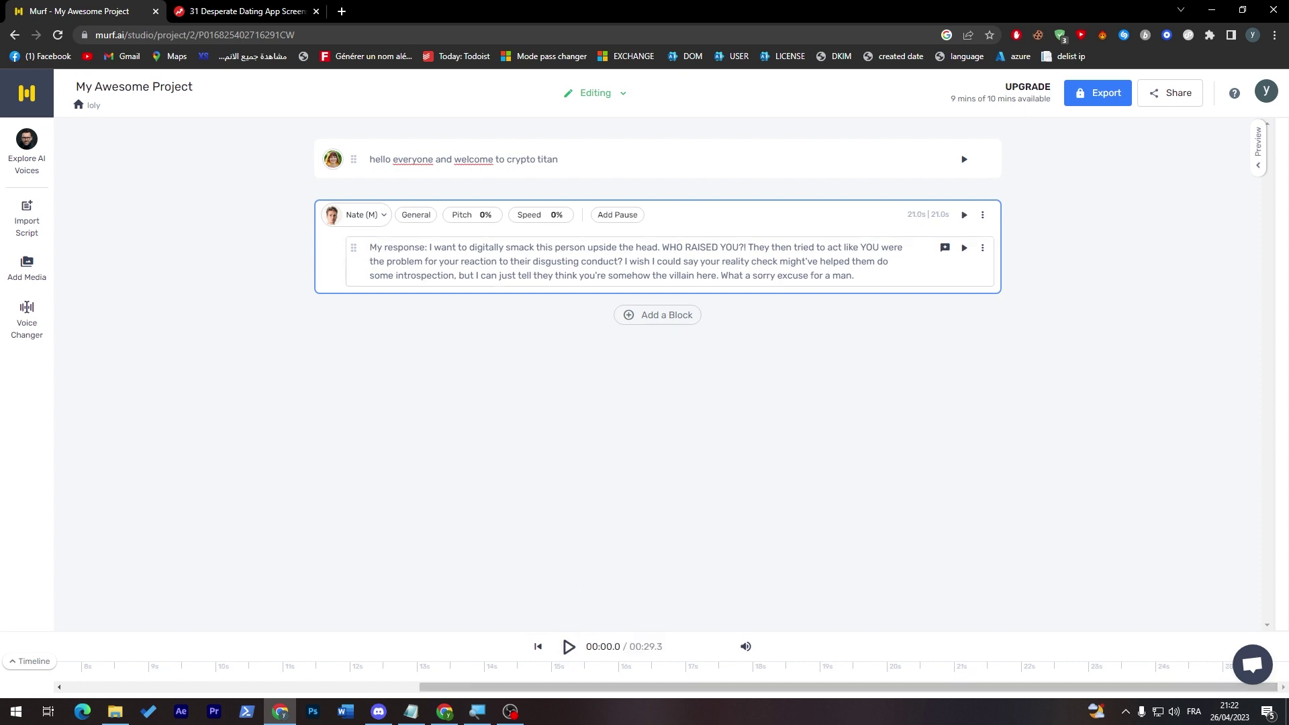
pyautogui.moveTo(529, 690); pyautogui.dragTo(256, 695)
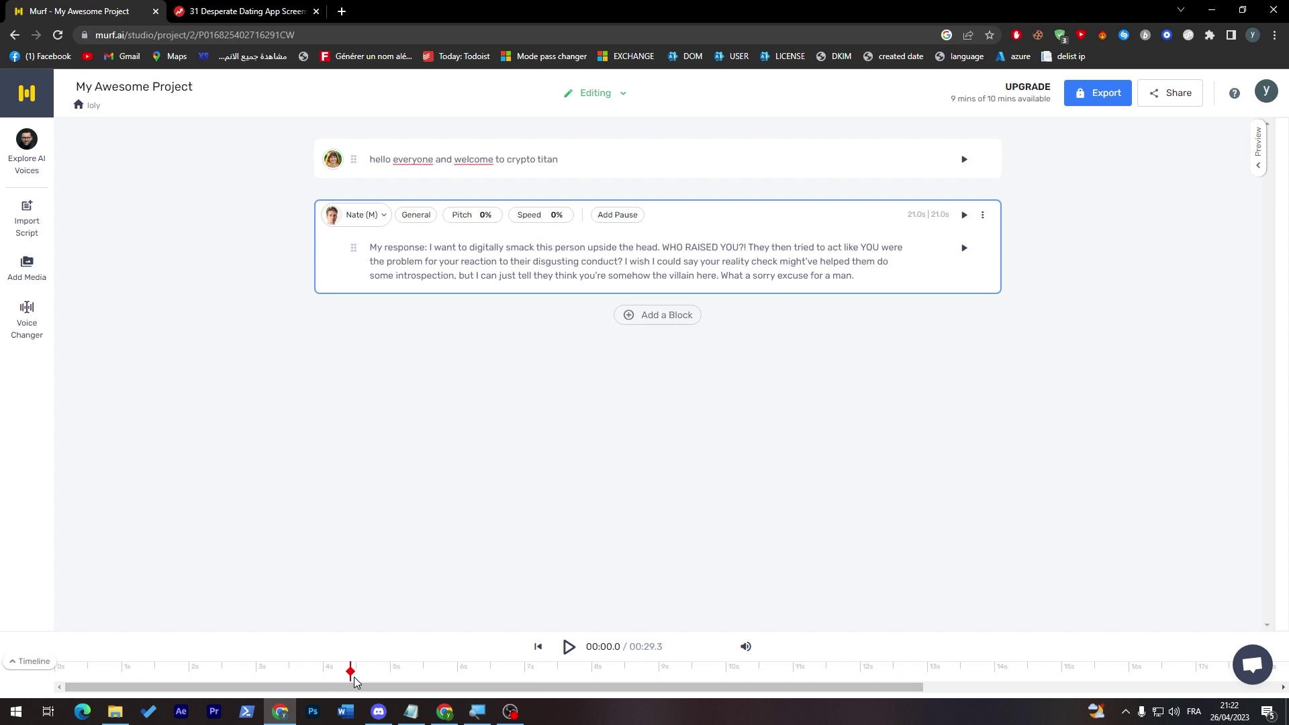
pyautogui.moveTo(349, 670); pyautogui.dragTo(2, 684)
pyautogui.click(569, 646)
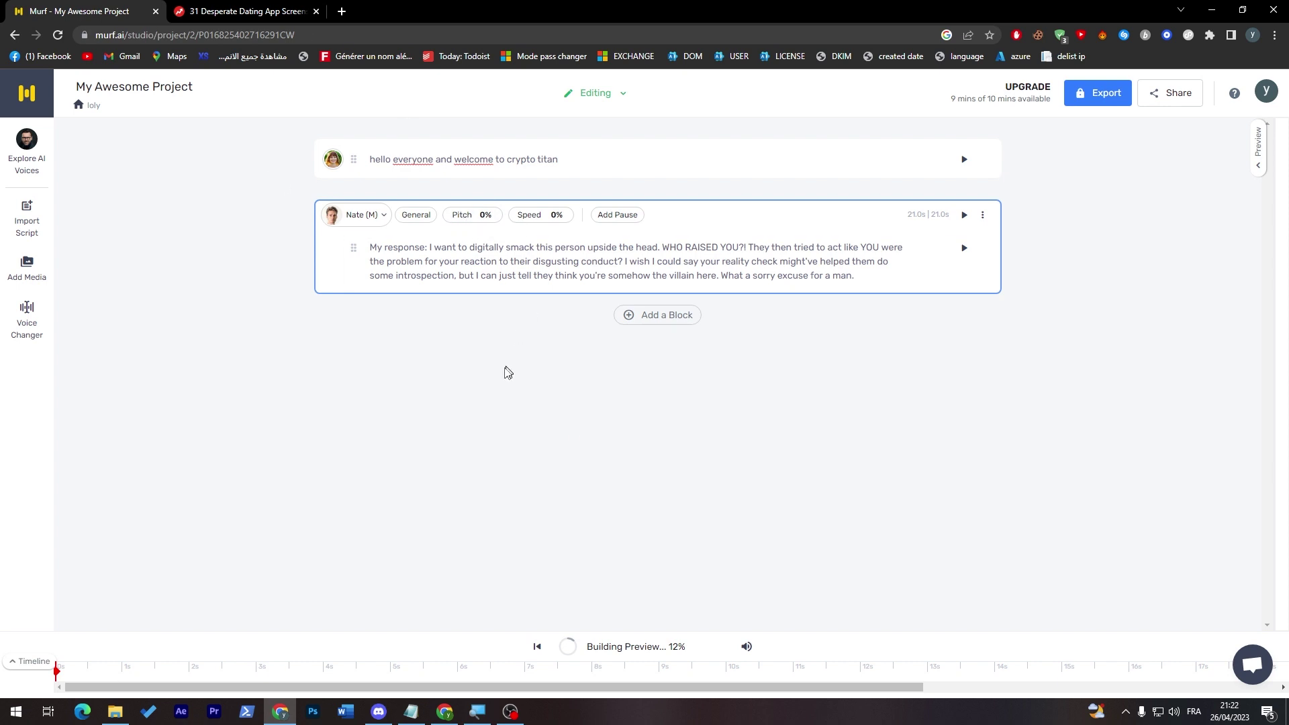
pyautogui.click(570, 647)
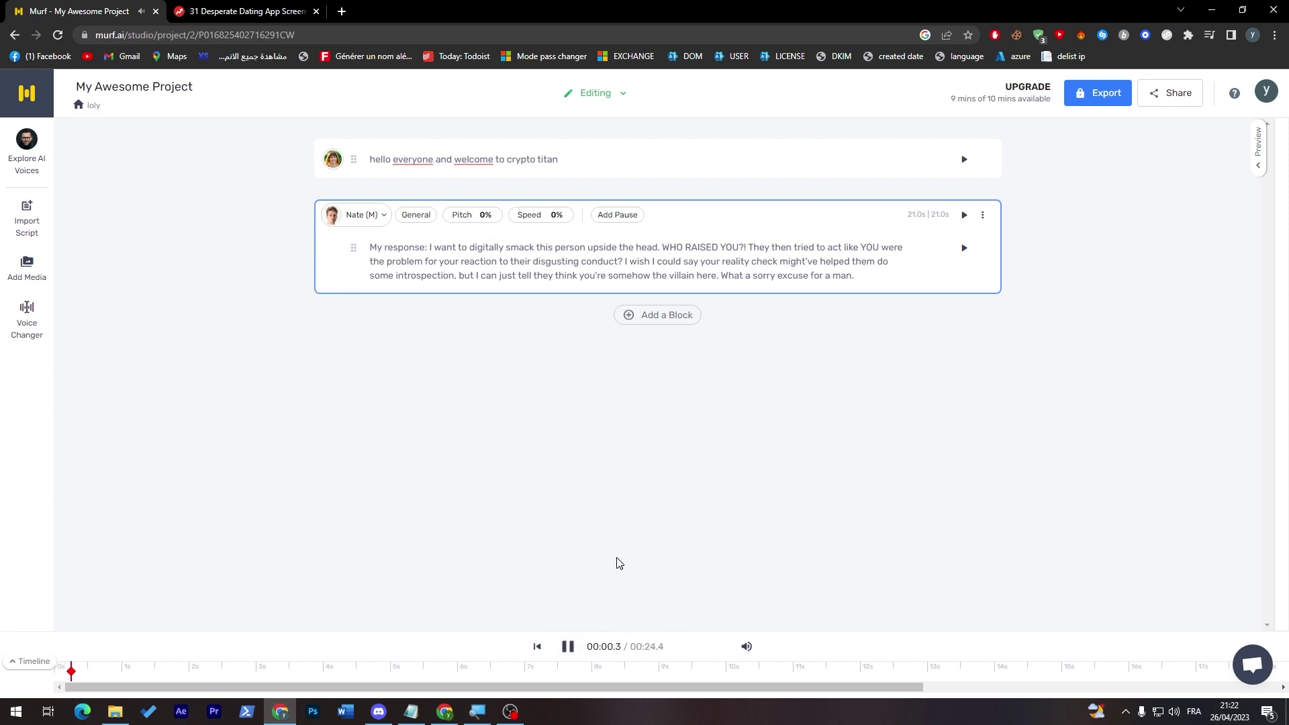
pyautogui.click(569, 647)
pyautogui.moveTo(645, 160)
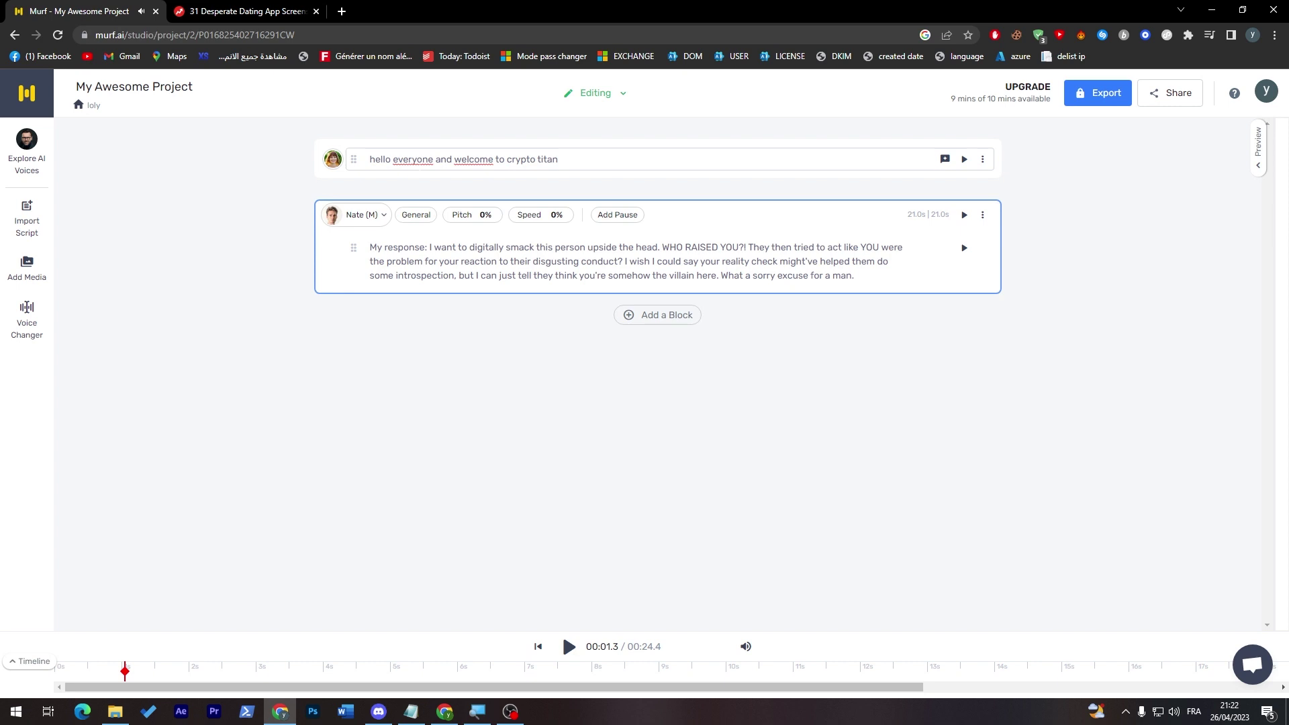
# Step: Play the article block on its own, then bring up the intro block's voice choices
pyautogui.click(772, 247)
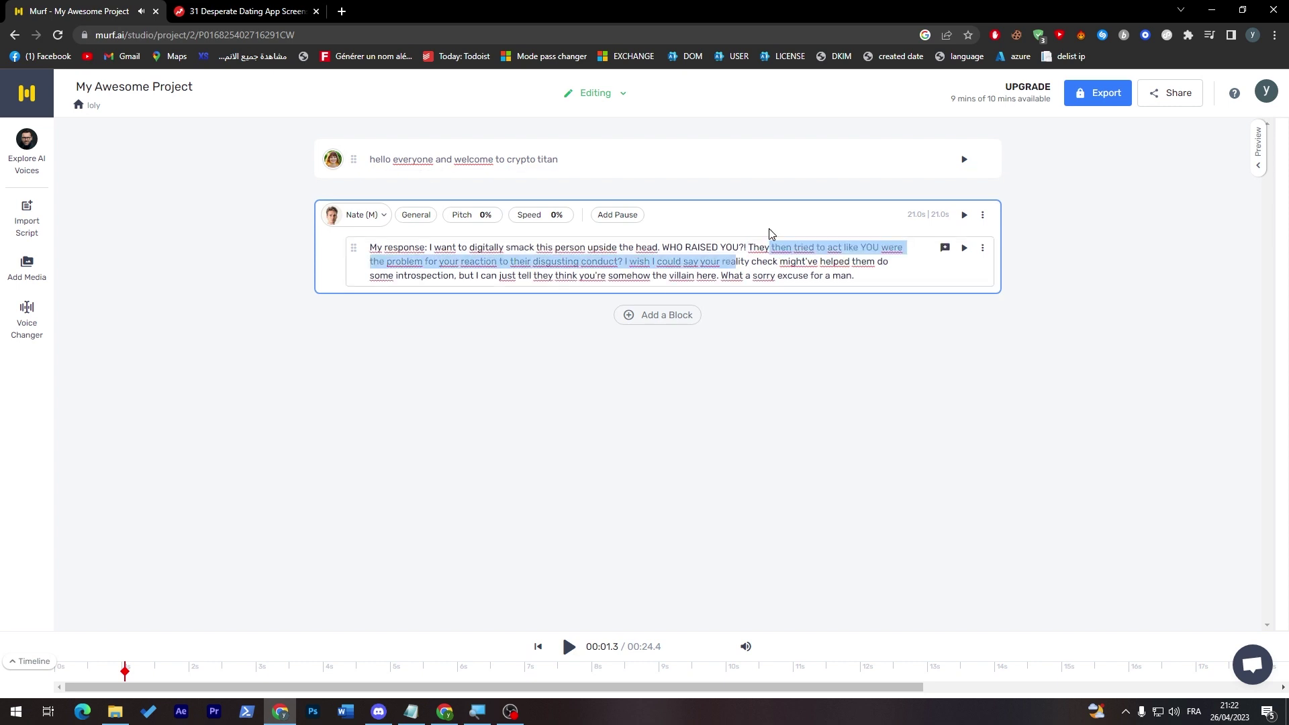
pyautogui.click(964, 215)
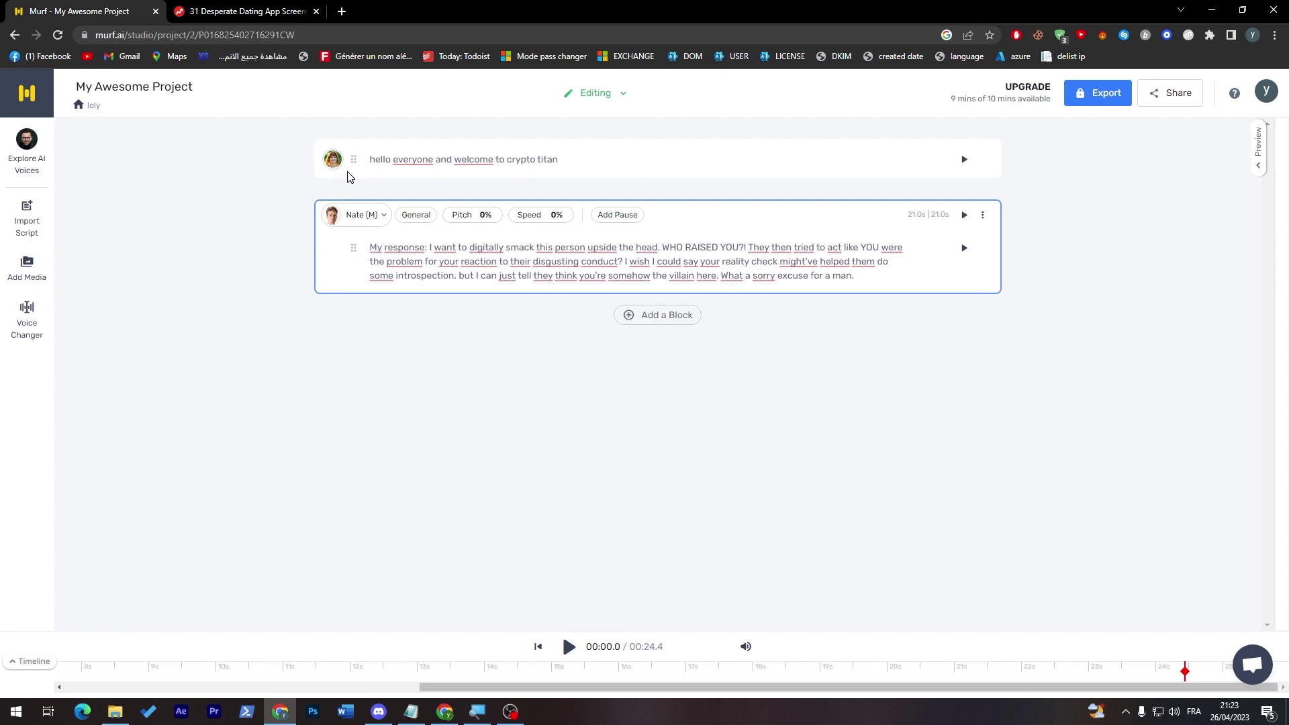
pyautogui.click(334, 162)
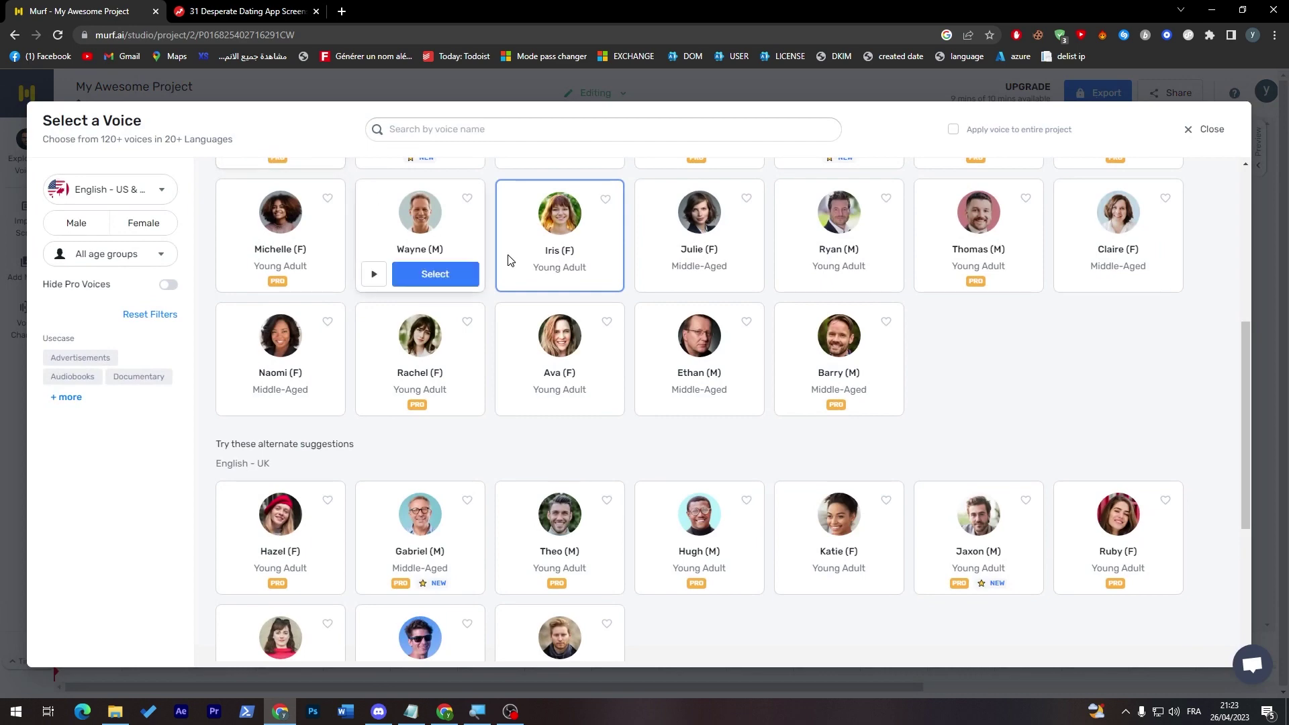
pyautogui.click(1188, 131)
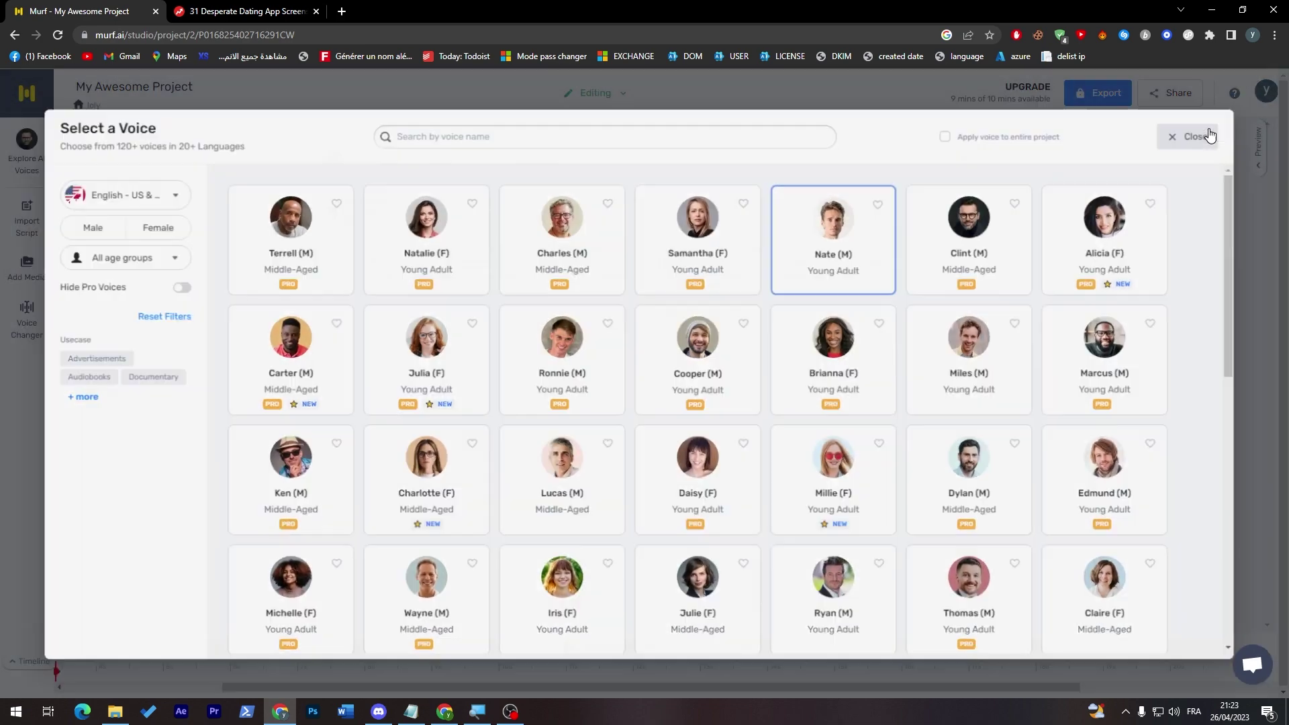
pyautogui.click(1210, 133)
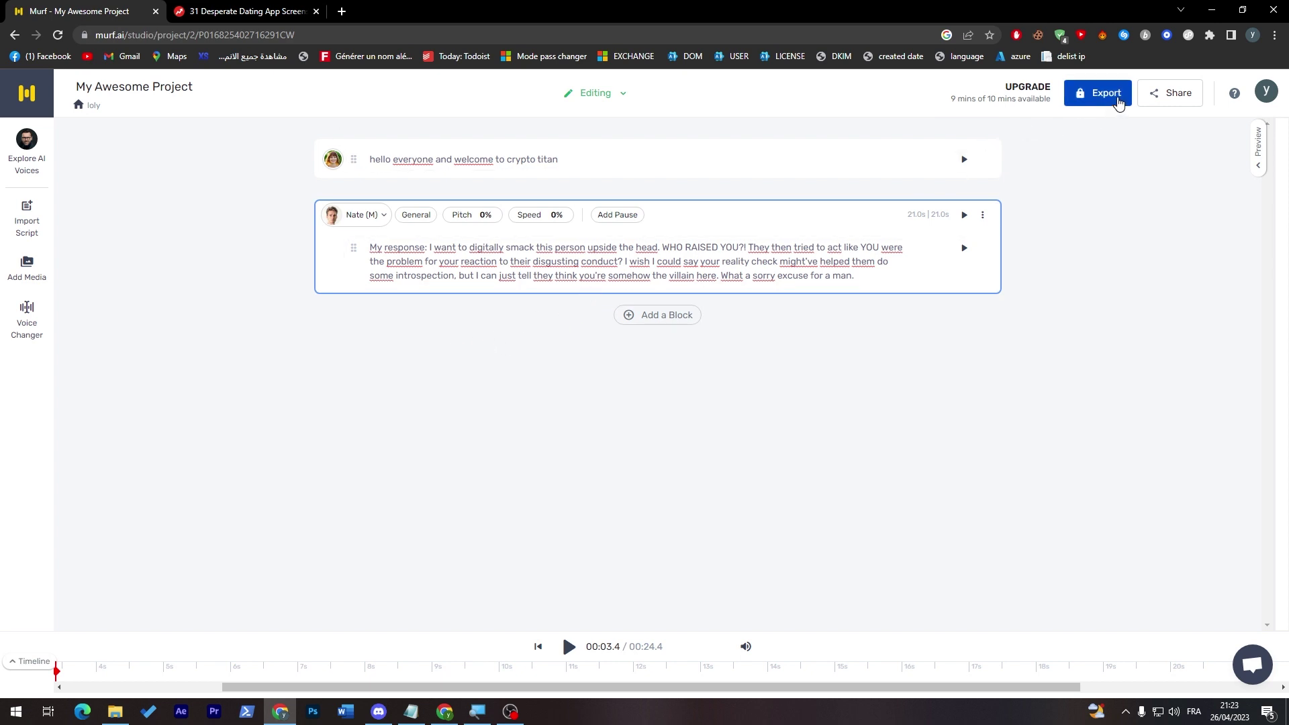
# Step: Download a voice-only, single-file, medium-quality mono MP3, then go to the upgrade pricing plans
pyautogui.click(1116, 98)
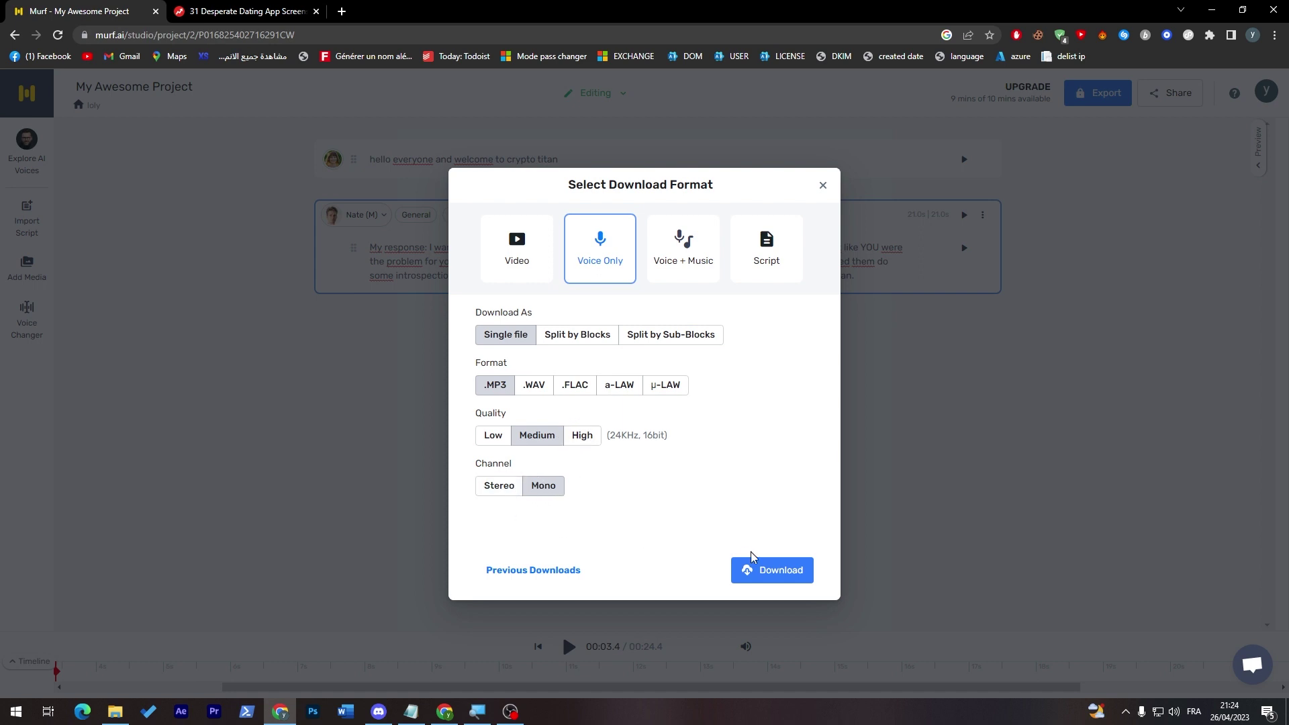
pyautogui.click(789, 569)
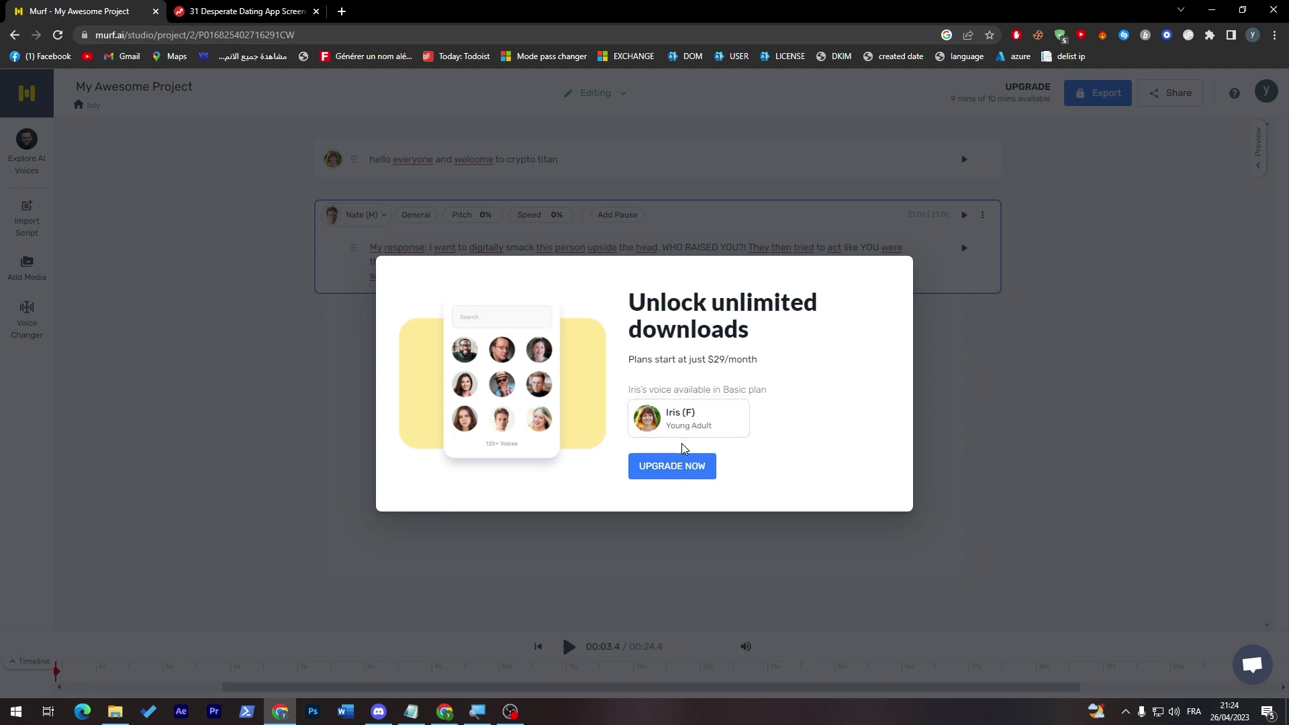
pyautogui.click(672, 466)
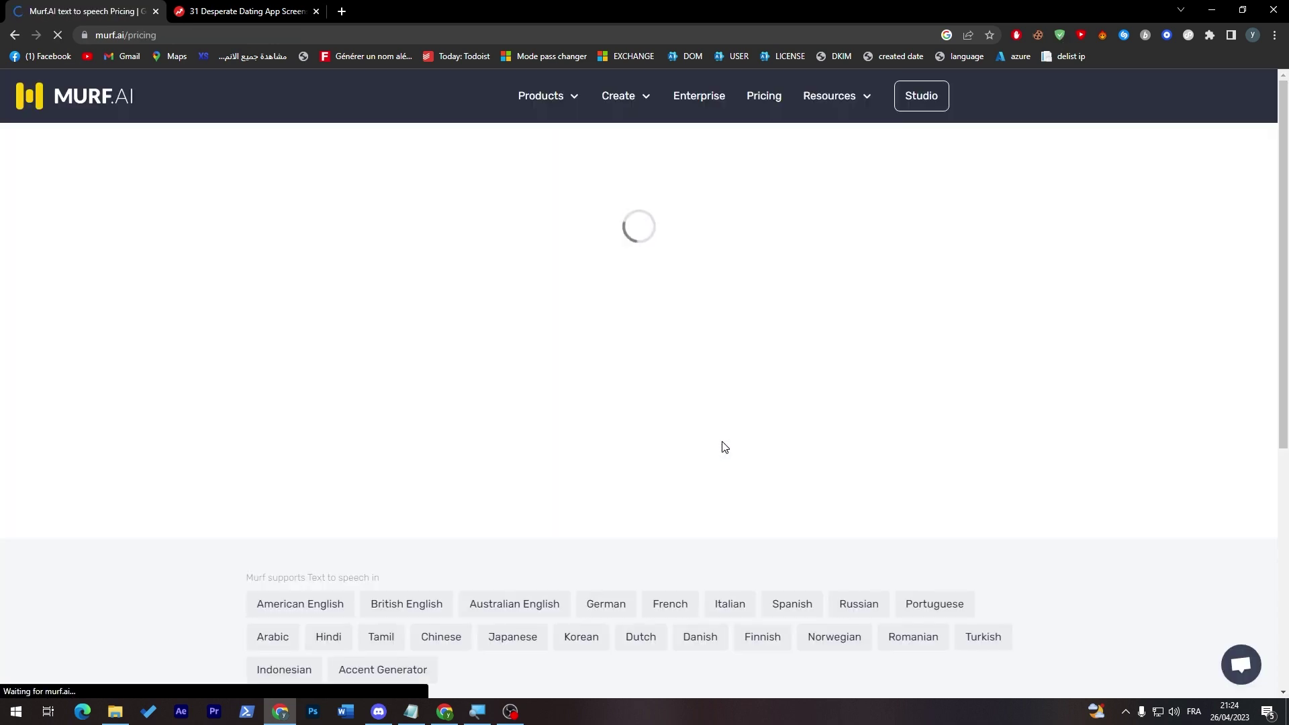
pyautogui.scroll(-8, 774, 297)
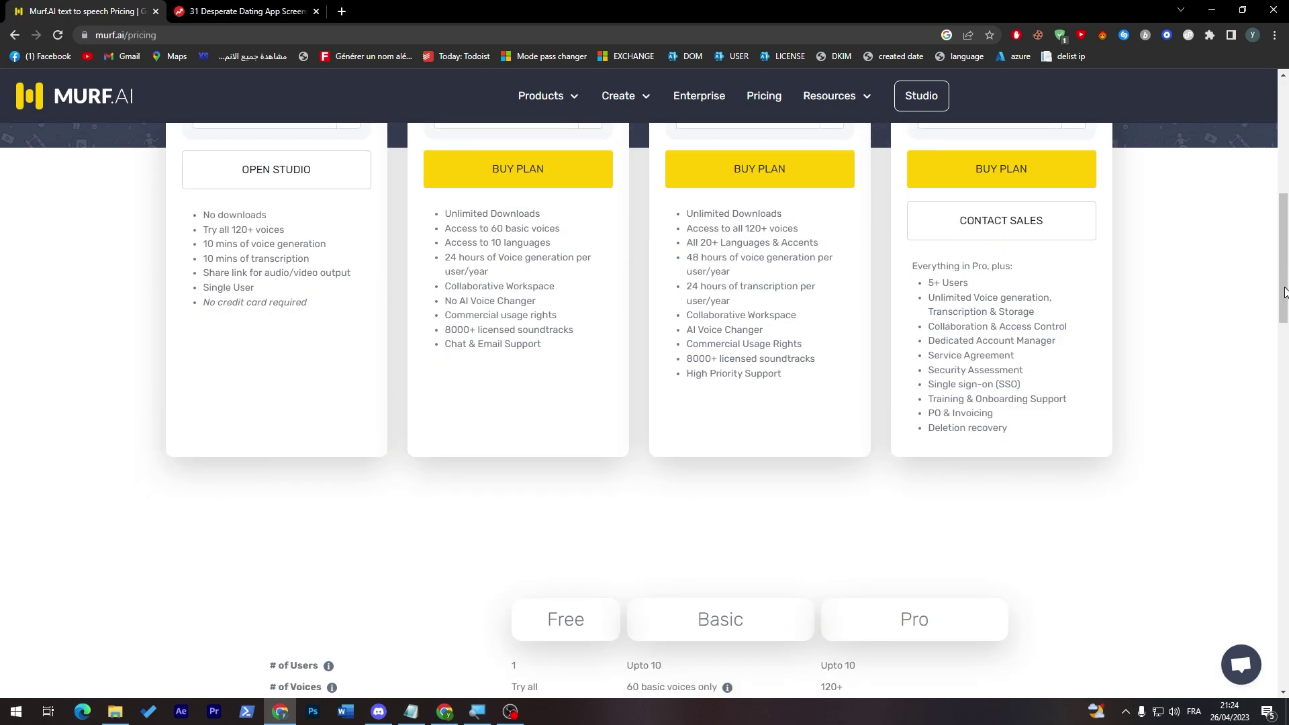
pyautogui.scroll(2, 774, 297)
pyautogui.scroll(2, 774, 298)
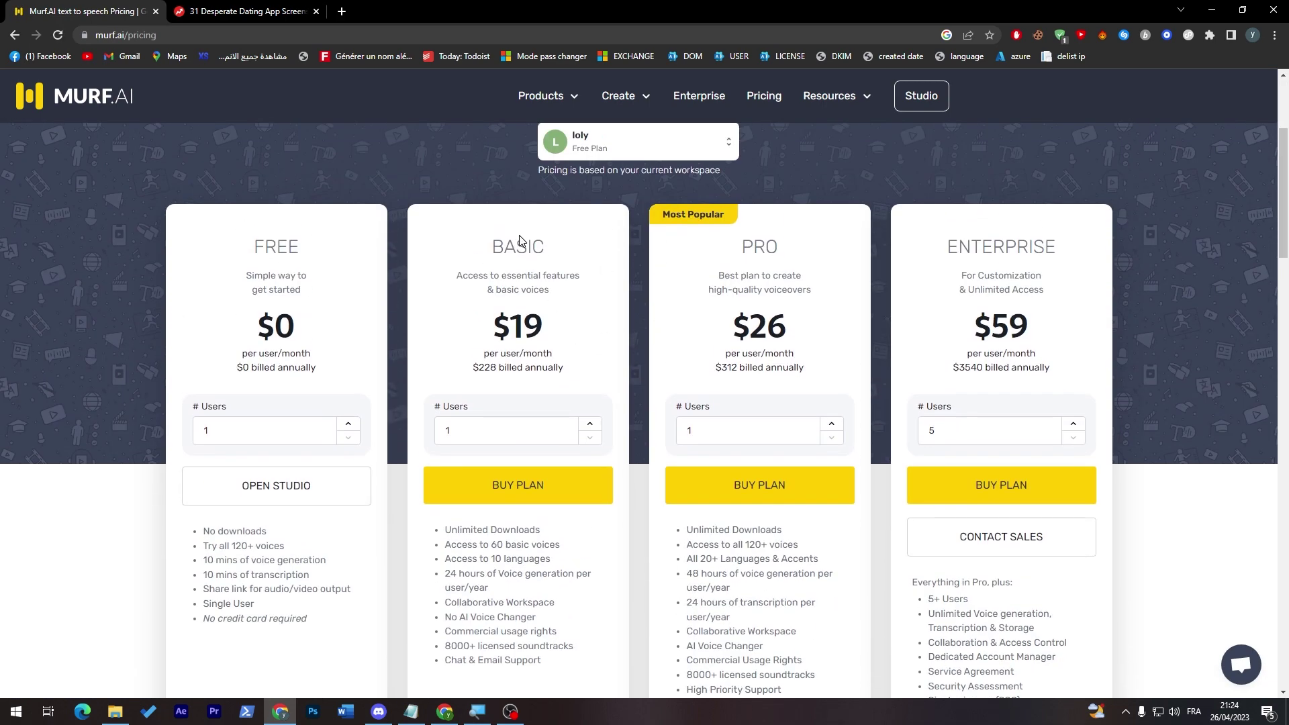
pyautogui.moveTo(1283, 191); pyautogui.dragTo(1284, 252)
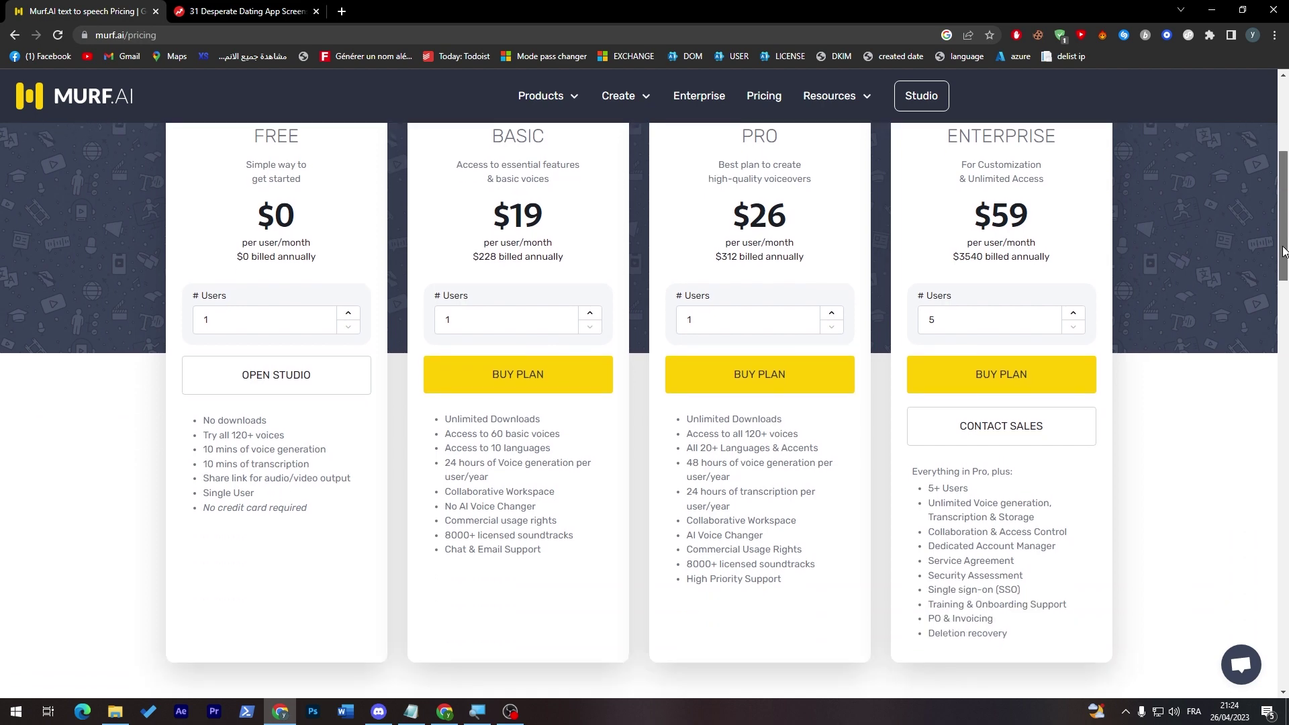
pyautogui.moveTo(1284, 250); pyautogui.dragTo(1284, 222)
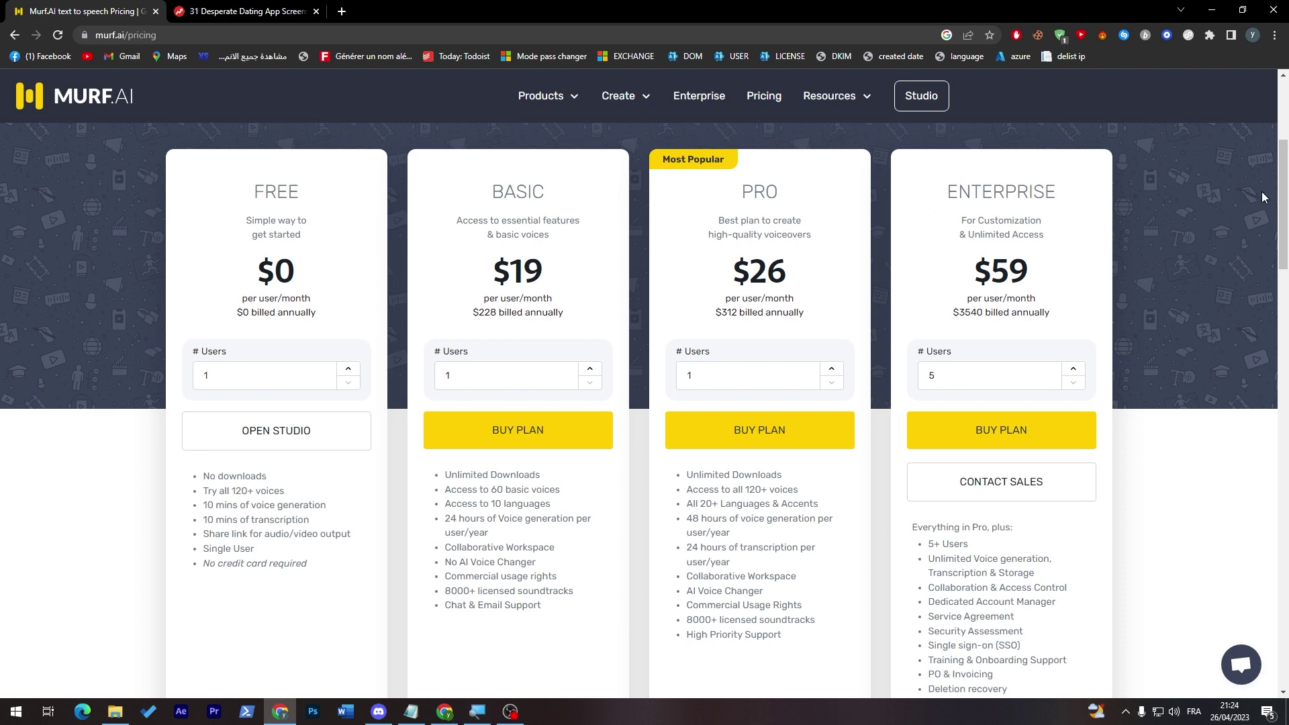
pyautogui.moveTo(1282, 201); pyautogui.dragTo(1283, 141)
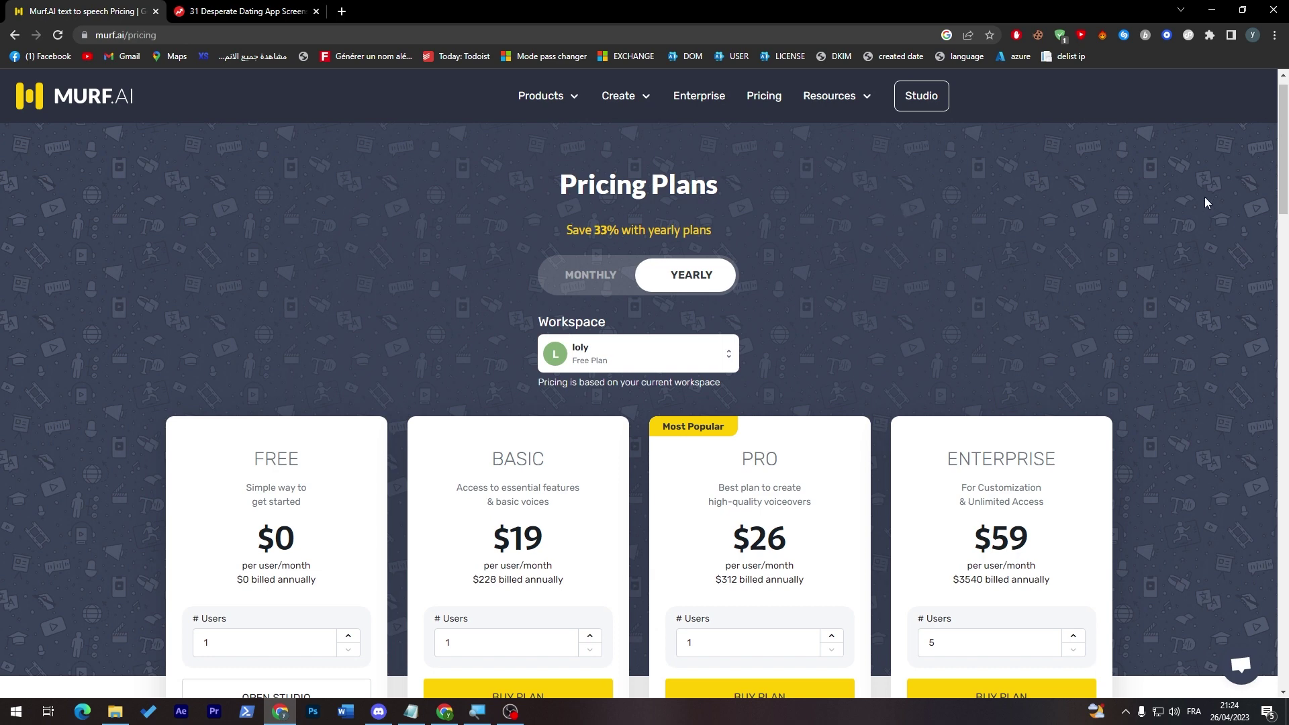
pyautogui.moveTo(1284, 191); pyautogui.dragTo(1284, 173)
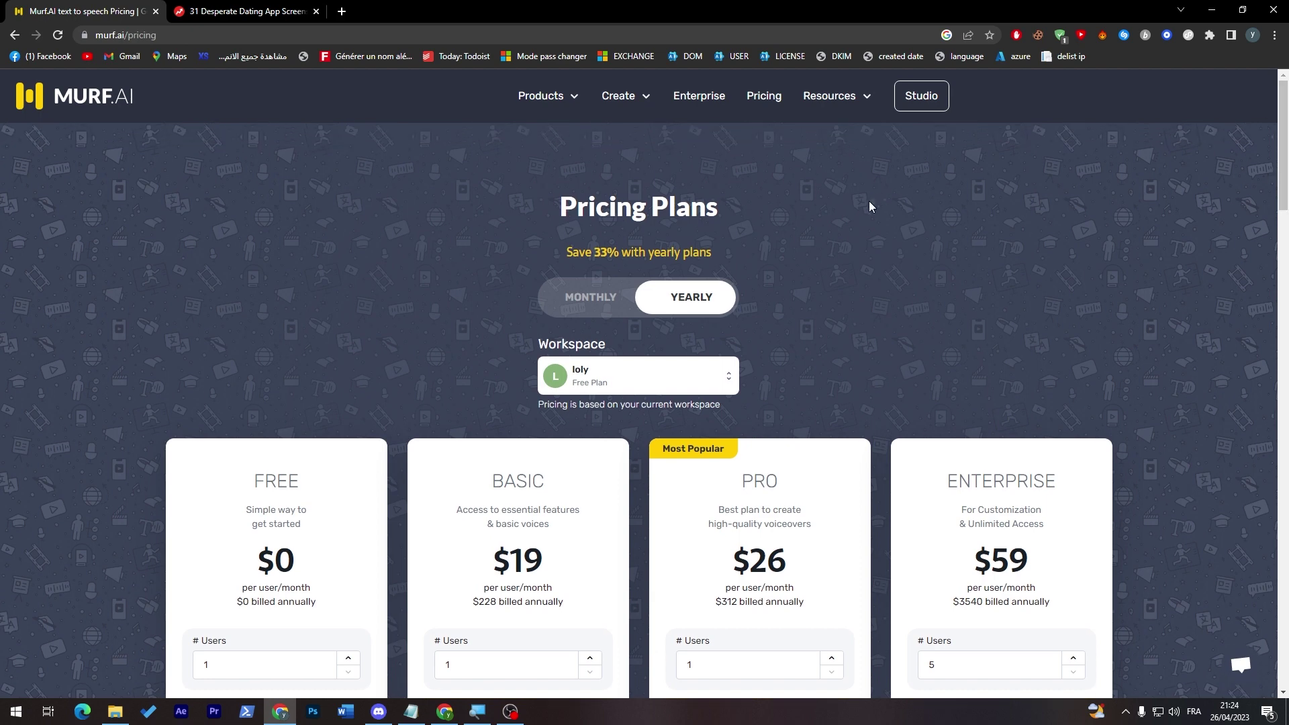